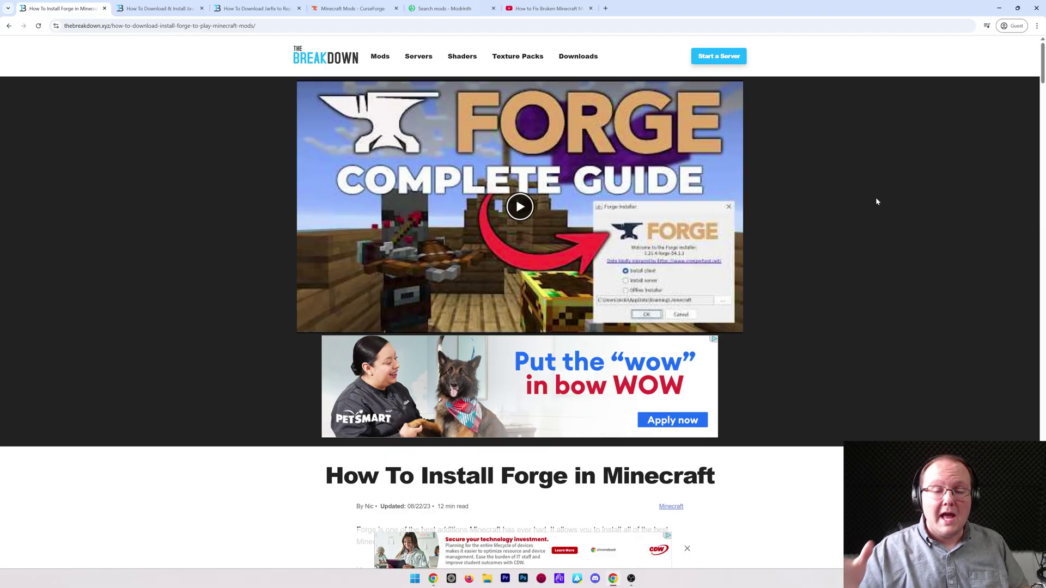
# Find the Forge download link in the Forge installation guide and open the Forge downloads page.
pyautogui.scroll(-5, 812, 185)
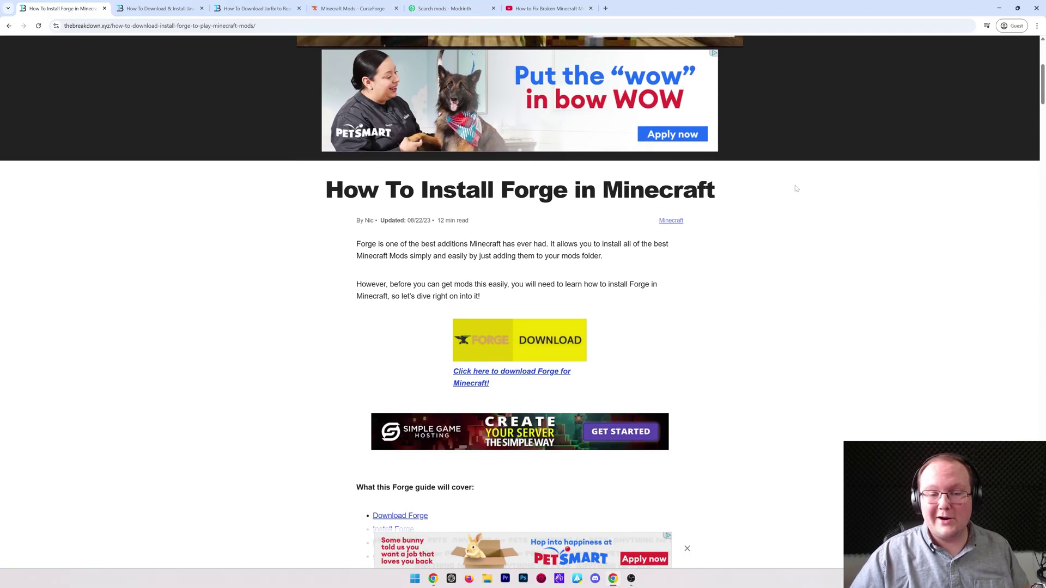
pyautogui.scroll(-2, 748, 210)
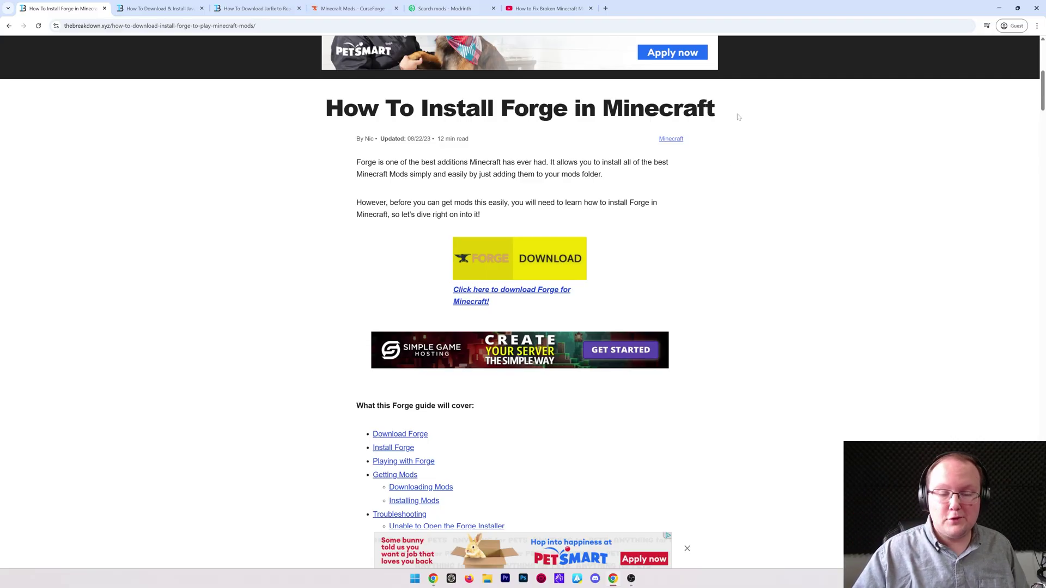
pyautogui.scroll(-3, 738, 118)
pyautogui.scroll(2, 735, 136)
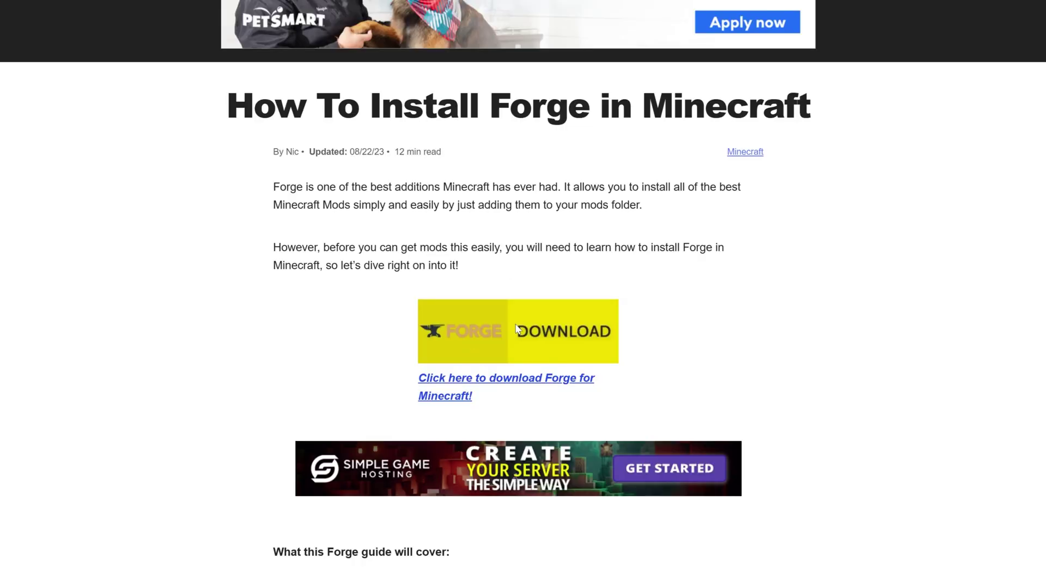
pyautogui.click(517, 330)
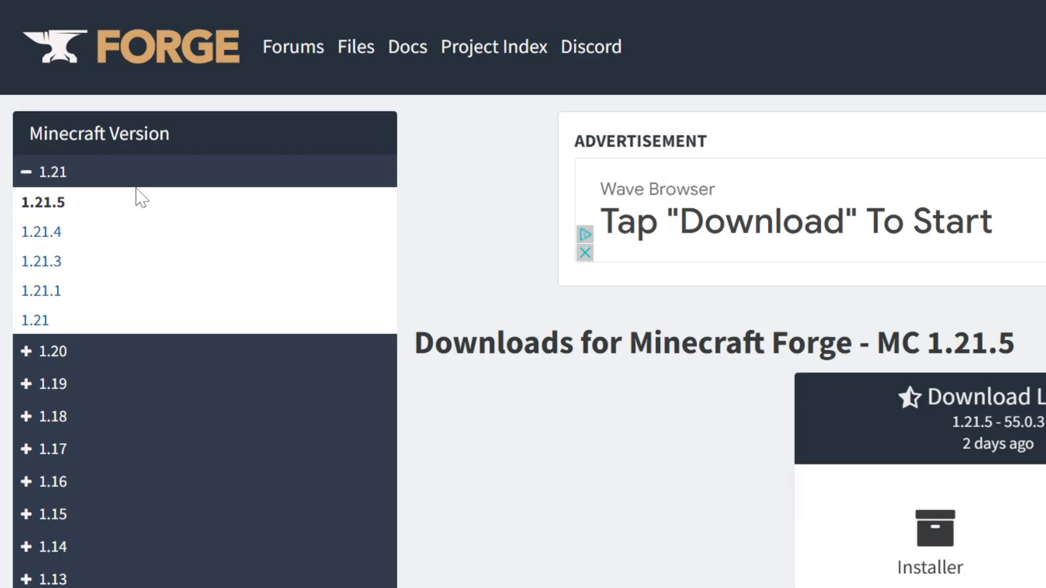
# Request the latest Forge installer for Minecraft 1.21.5 and skip the advertisement page.
pyautogui.click(121, 185)
pyautogui.click(113, 184)
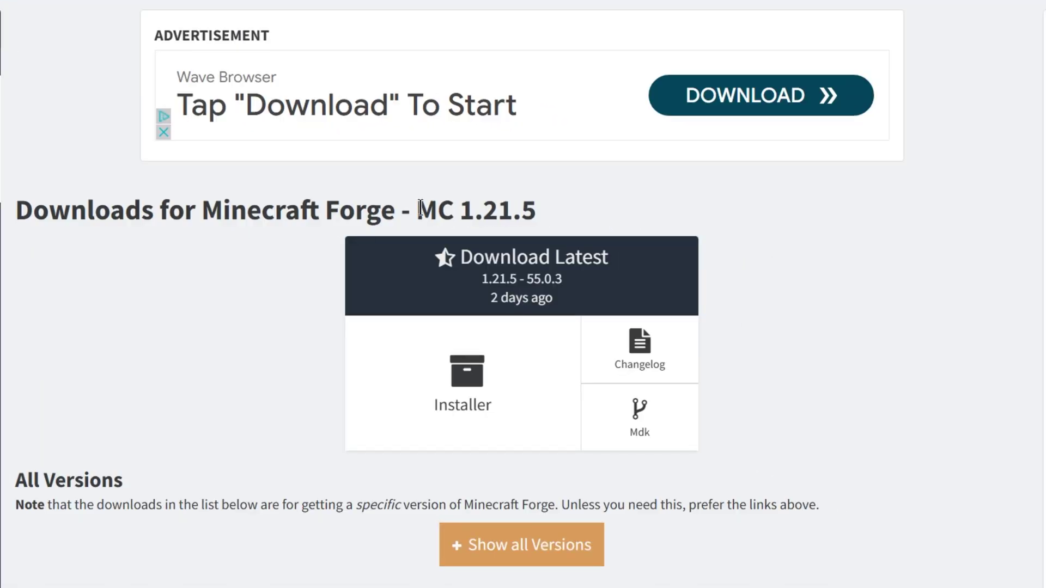
pyautogui.moveTo(878, 343); pyautogui.dragTo(1006, 345)
pyautogui.click(545, 219)
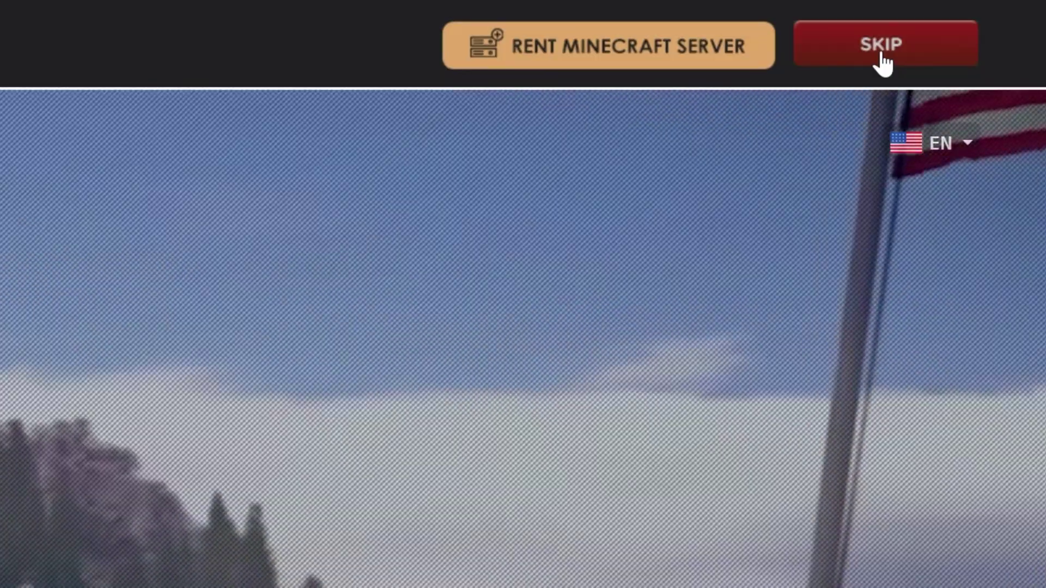
pyautogui.click(883, 57)
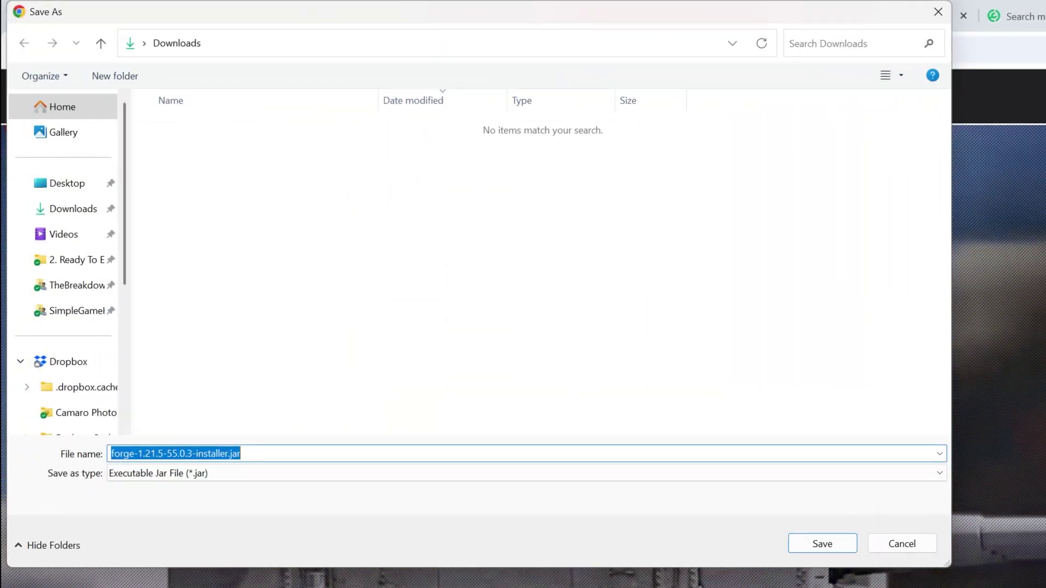
# Save forge-1.21.5-55.0.3-installer.jar to the Downloads folder.
pyautogui.click(137, 455)
pyautogui.moveTo(138, 455); pyautogui.dragTo(111, 455)
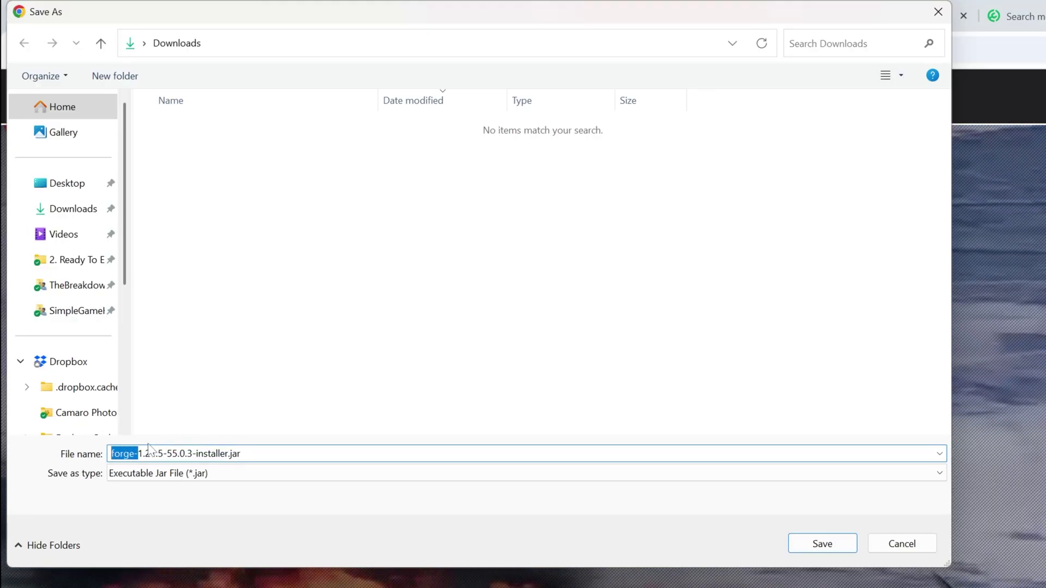
pyautogui.click(711, 391)
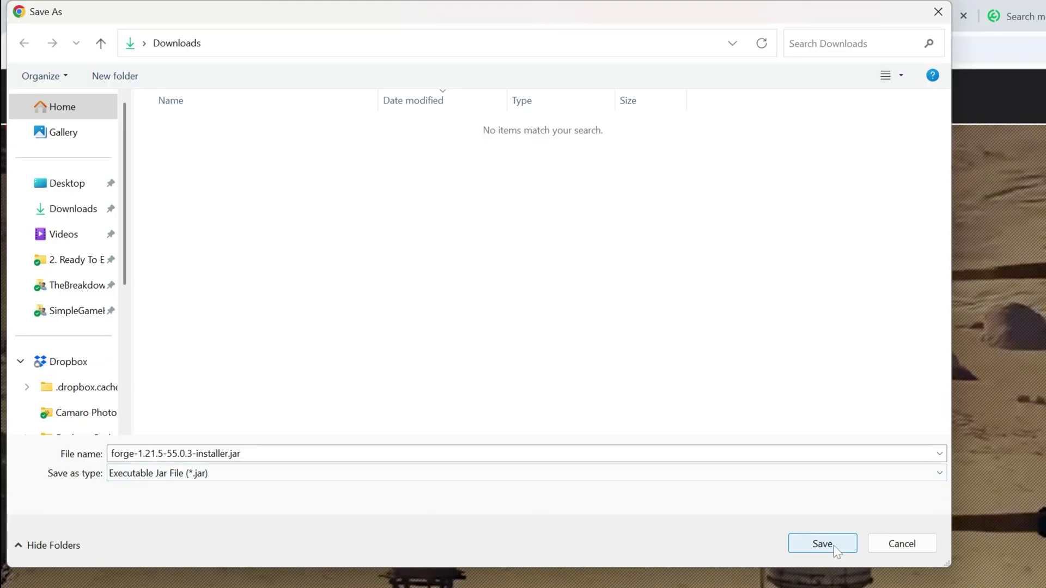
pyautogui.click(833, 545)
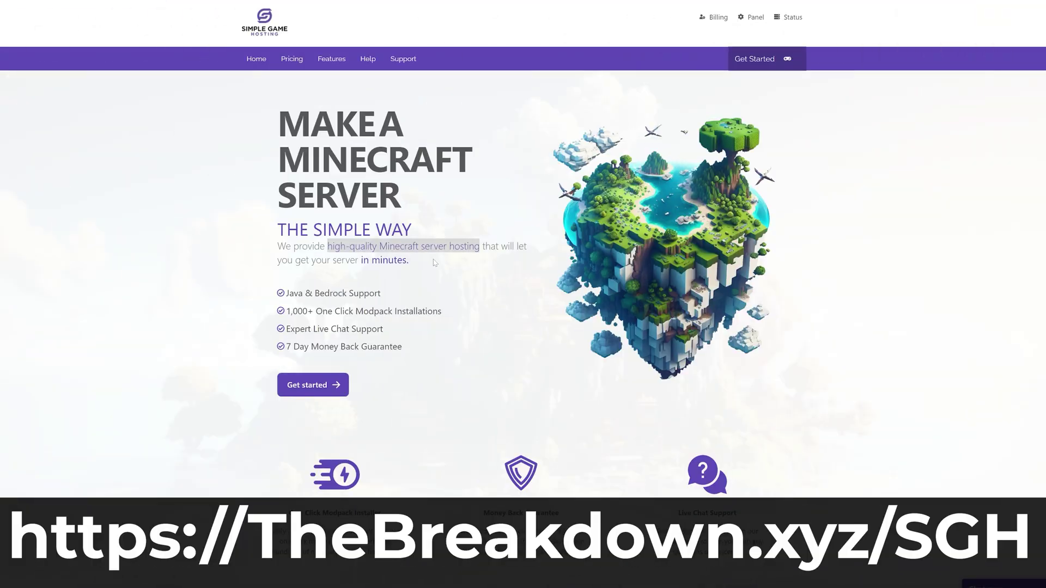
# Look over the Simple Game Hosting features and search the modpack installer with a version filter.
pyautogui.scroll(-4, 301, 298)
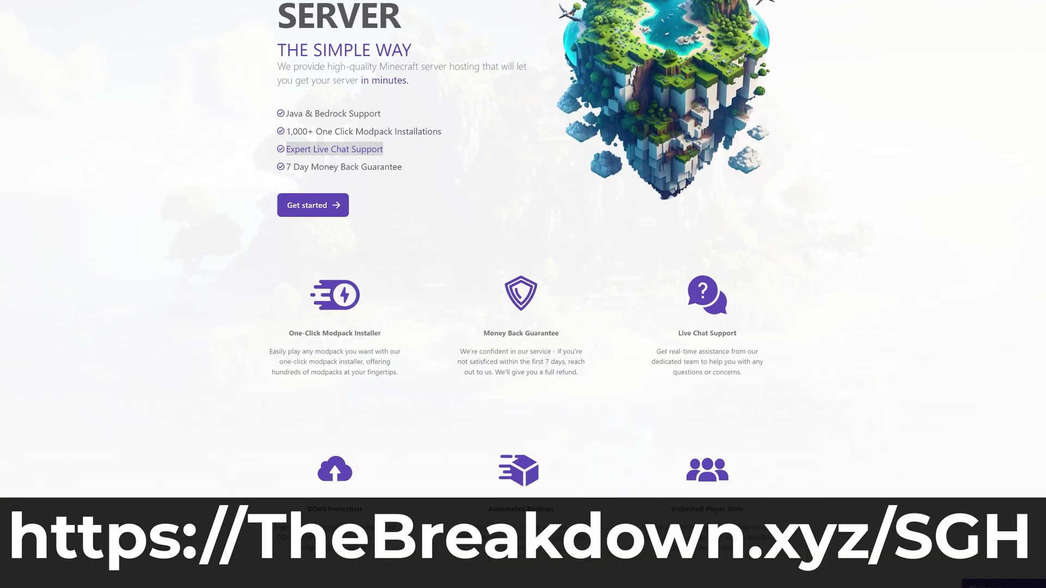
pyautogui.moveTo(290, 288); pyautogui.dragTo(328, 288)
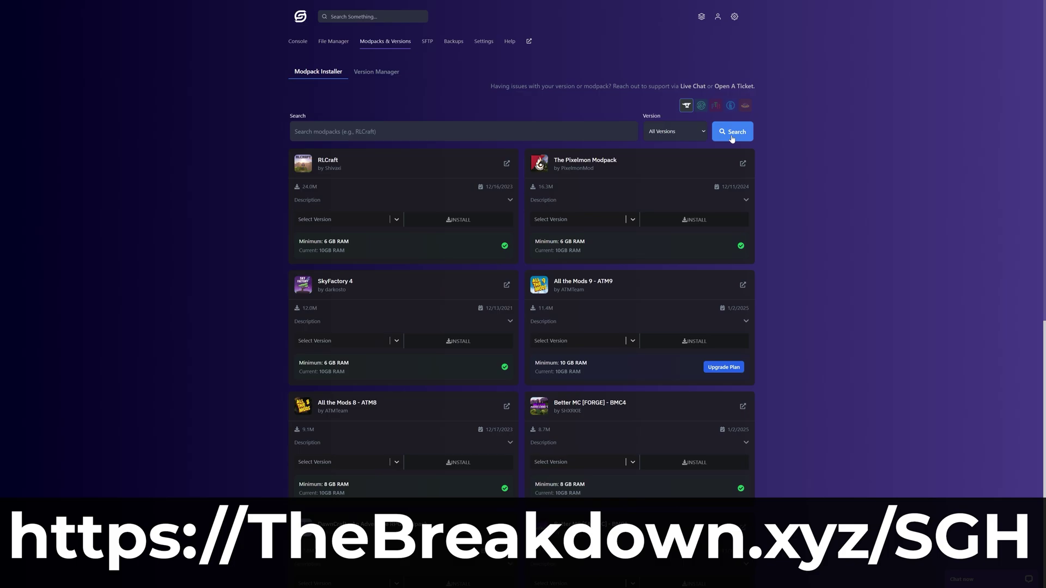
pyautogui.click(676, 131)
pyautogui.click(674, 263)
pyautogui.click(730, 133)
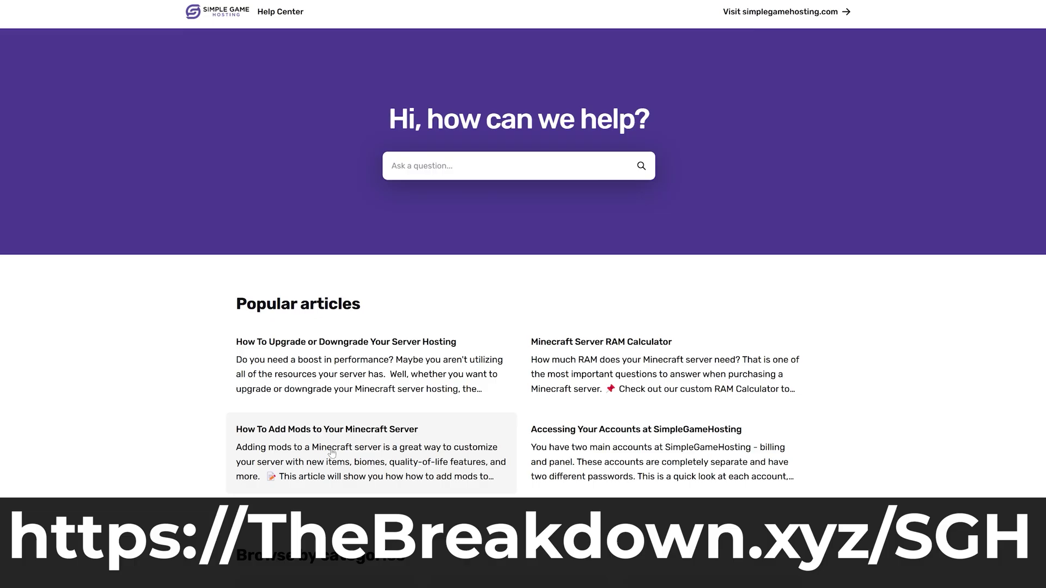
# Open the help article "How To Add Mods to Your Minecraft Server" and skim through it.
pyautogui.click(330, 444)
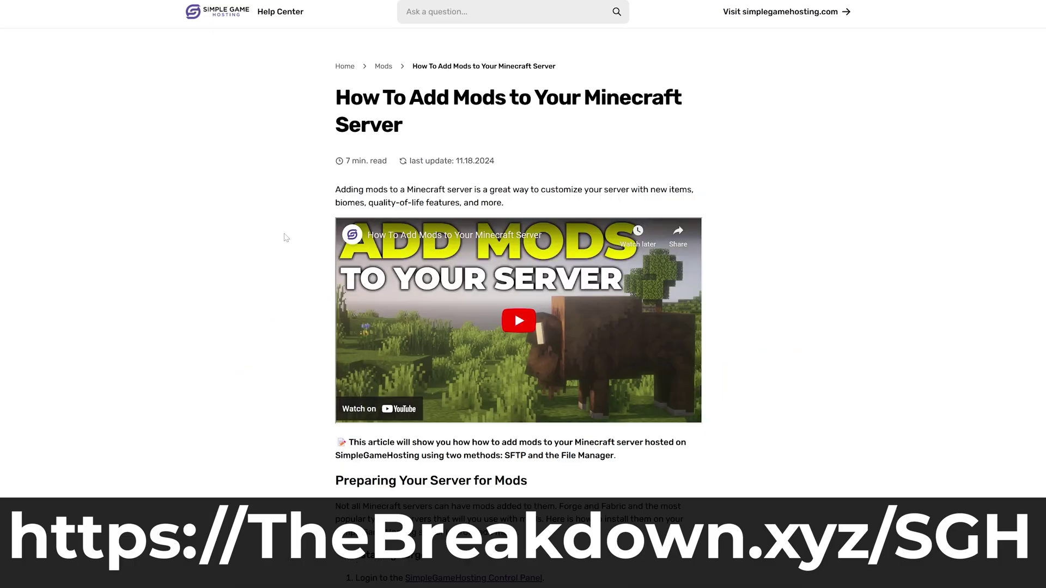
pyautogui.scroll(-5, 286, 238)
pyautogui.scroll(-20, 286, 238)
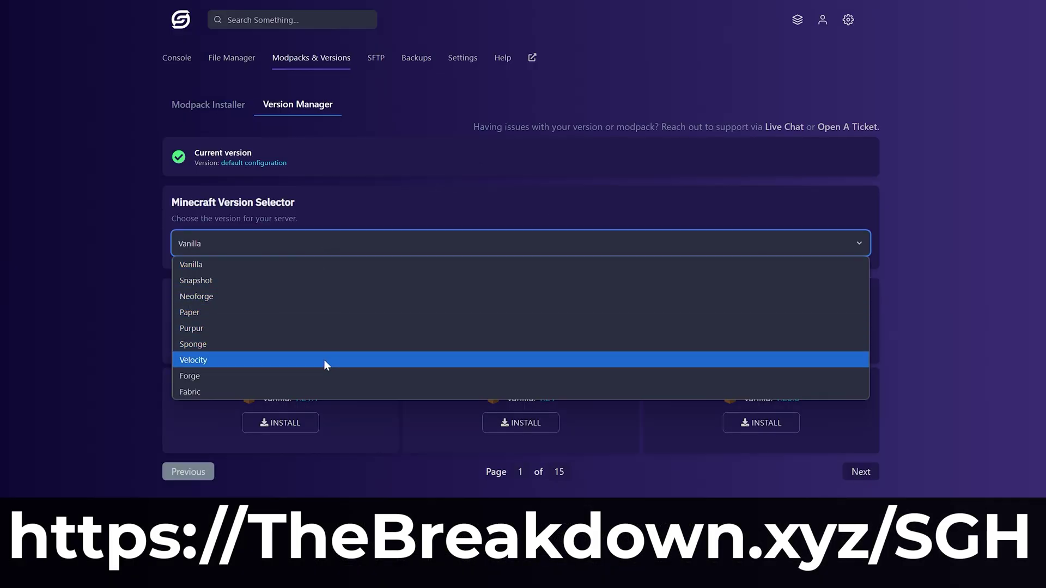
# Choose Velocity in the Minecraft version selector and view the server's control panel console.
pyautogui.click(325, 361)
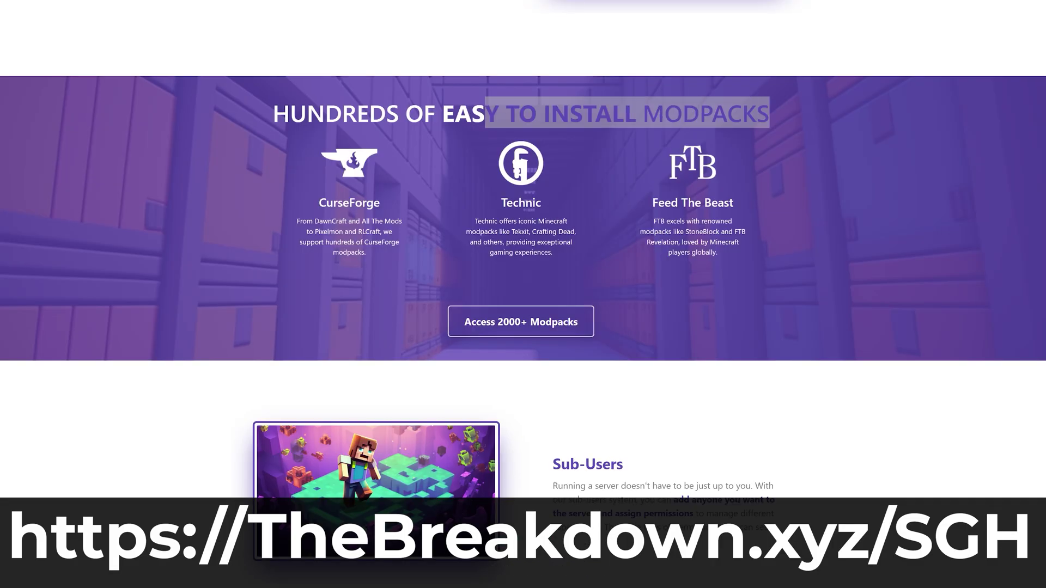
pyautogui.moveTo(122, 127); pyautogui.dragTo(404, 132)
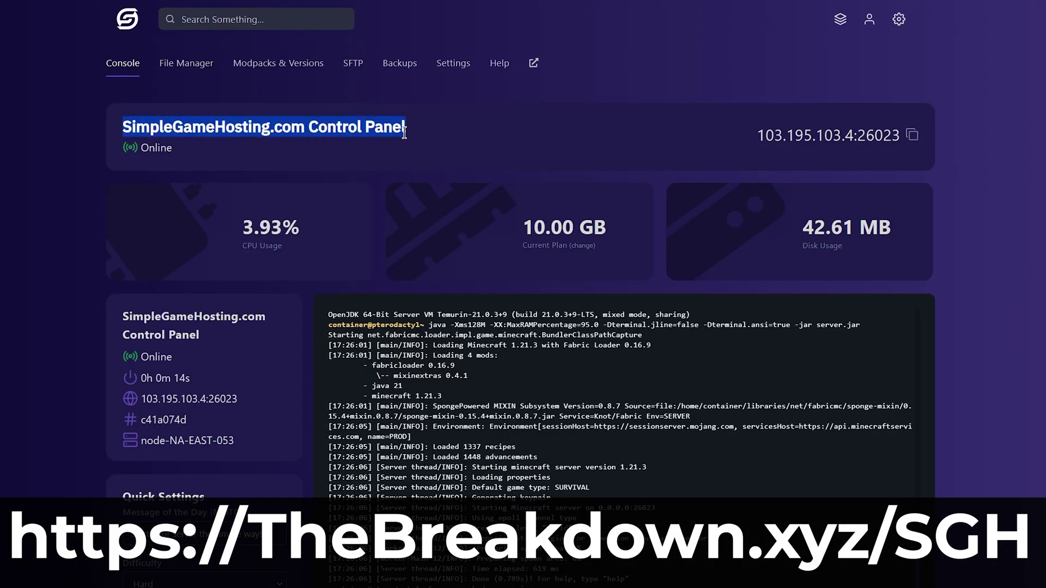
pyautogui.click(423, 156)
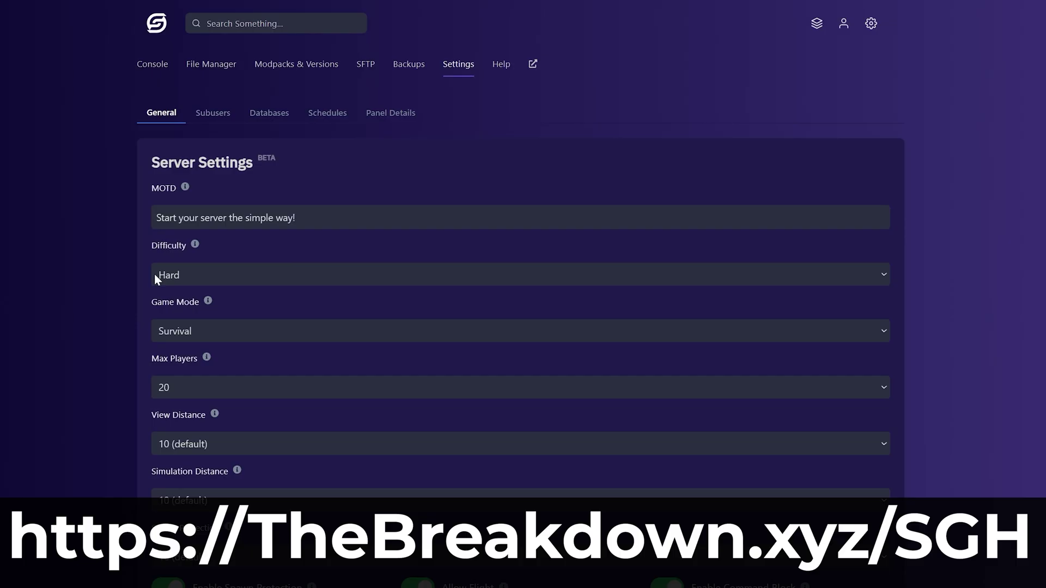
# Set difficulty to Normal, max players to Unlimited, view distance to 12, simulation distance to 5 and spawn protection to 64, and toggle command blocks.
pyautogui.click(155, 273)
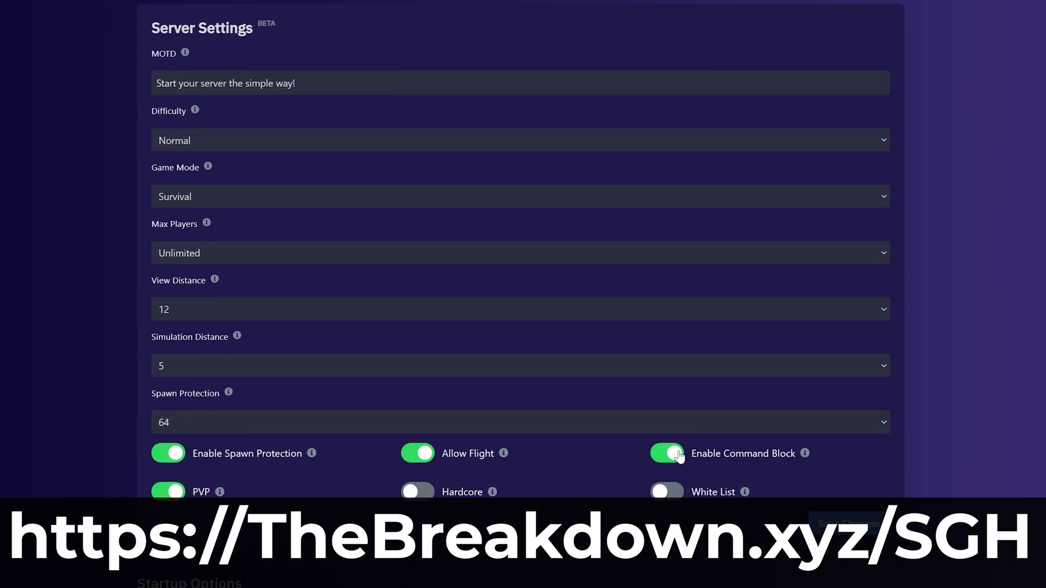
pyautogui.click(667, 453)
pyautogui.click(569, 505)
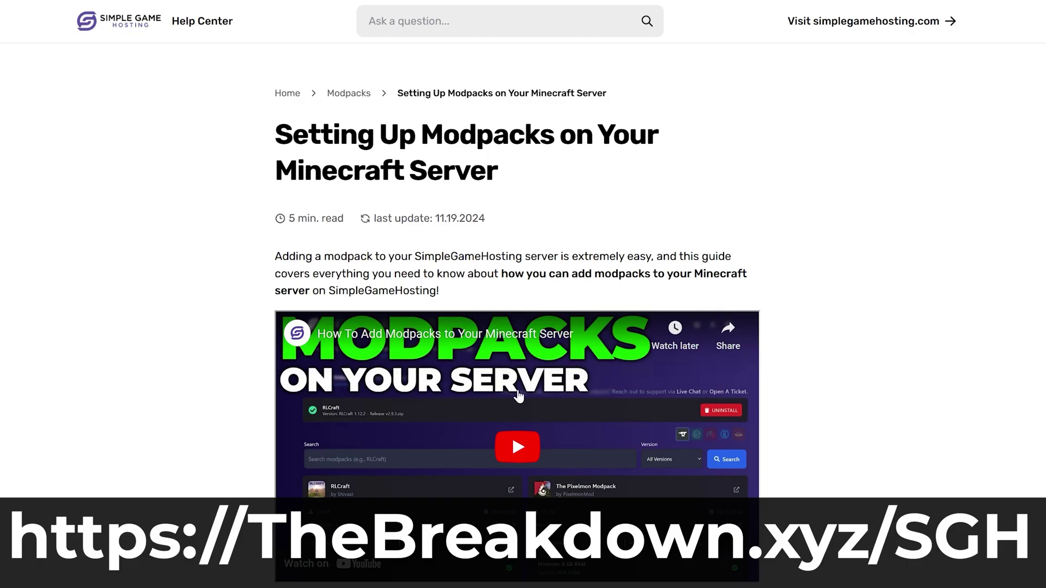
# Skim the article on setting up modpacks and create a new backup of the server.
pyautogui.scroll(-15, 824, 459)
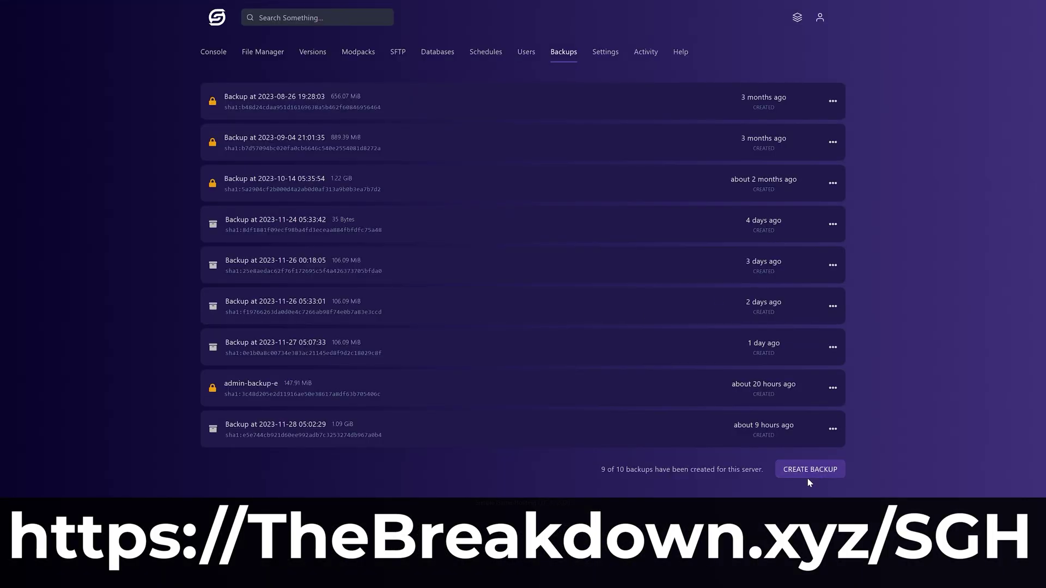
pyautogui.click(809, 474)
pyautogui.click(703, 405)
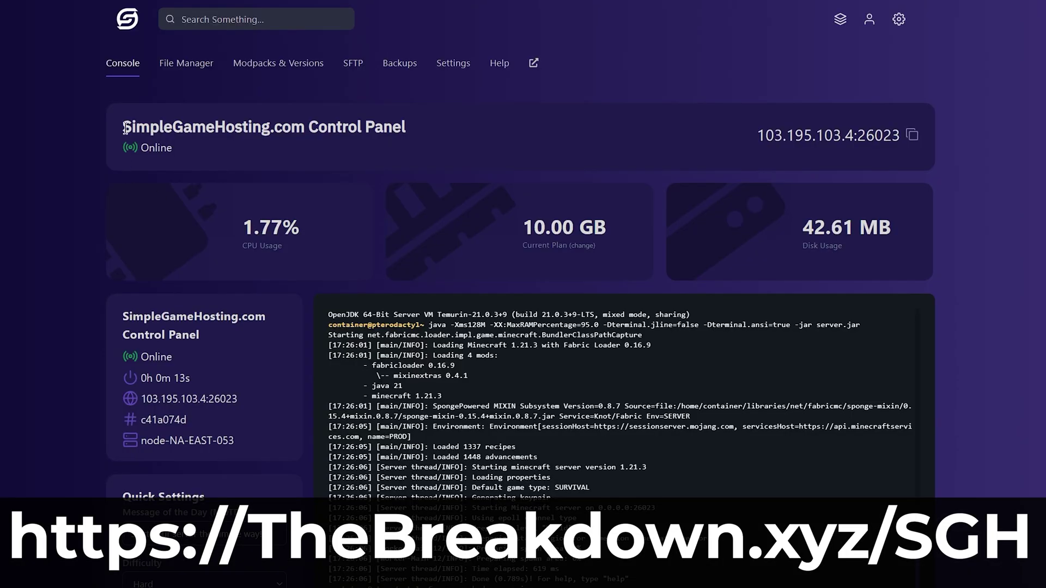
pyautogui.moveTo(123, 127); pyautogui.dragTo(404, 130)
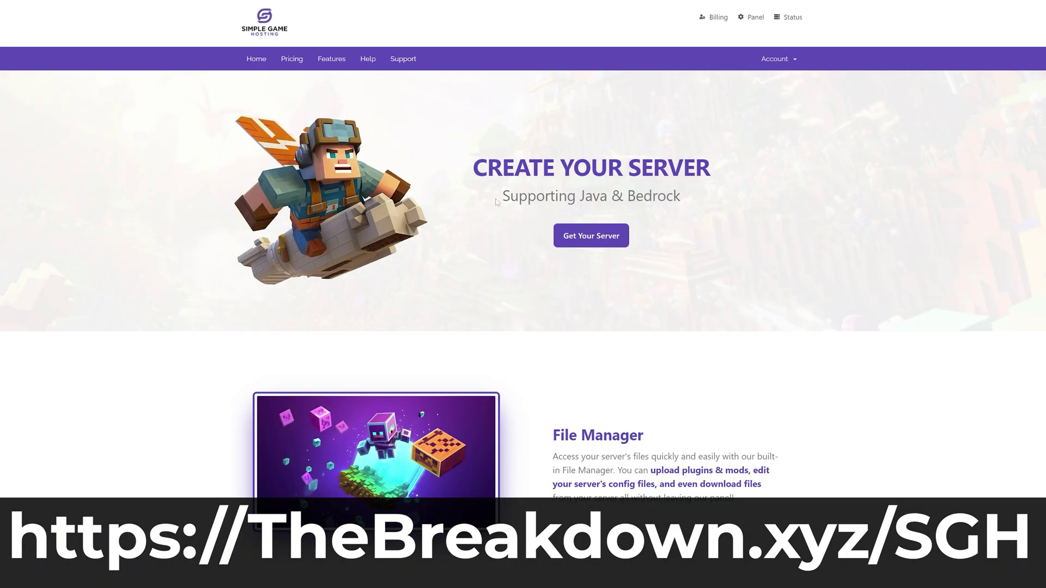
pyautogui.moveTo(499, 196); pyautogui.dragTo(681, 196)
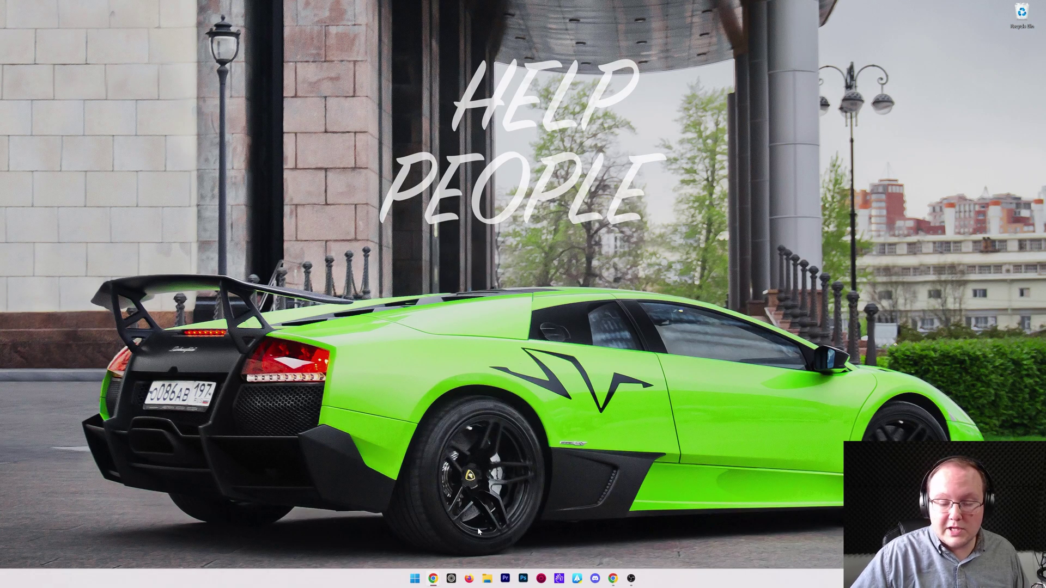
# Move forge-1.21.5-55.0.3-installer.jar from the Downloads folder to the desktop.
pyautogui.click(487, 578)
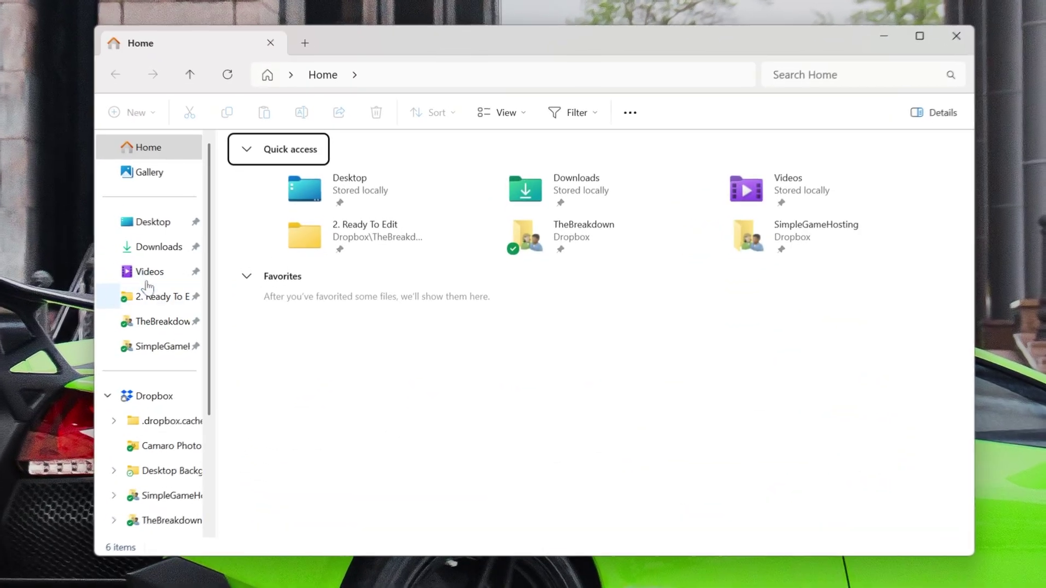
pyautogui.click(247, 197)
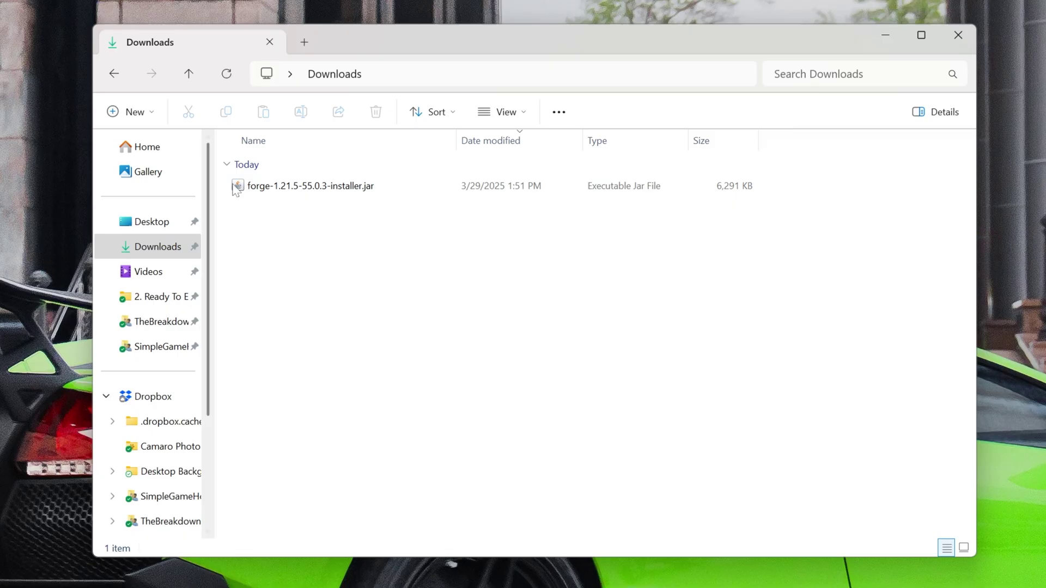
pyautogui.moveTo(294, 186); pyautogui.dragTo(703, 97)
pyautogui.moveTo(698, 163); pyautogui.dragTo(284, 175)
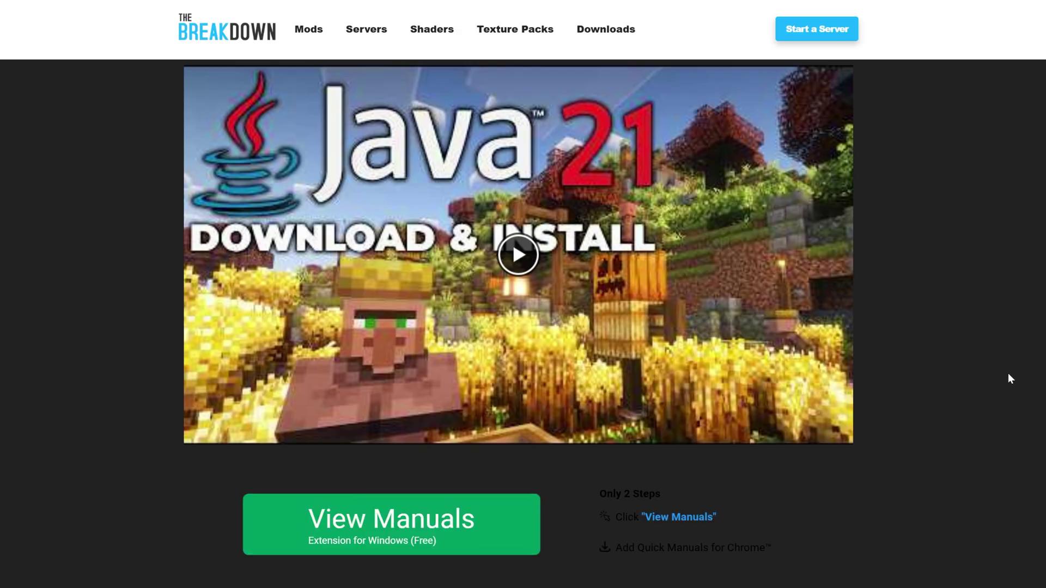
# Examine the guide on installing Java for Minecraft mods and locate its Java 21 download link.
pyautogui.scroll(-9, 1010, 379)
pyautogui.moveTo(562, 214); pyautogui.dragTo(288, 214)
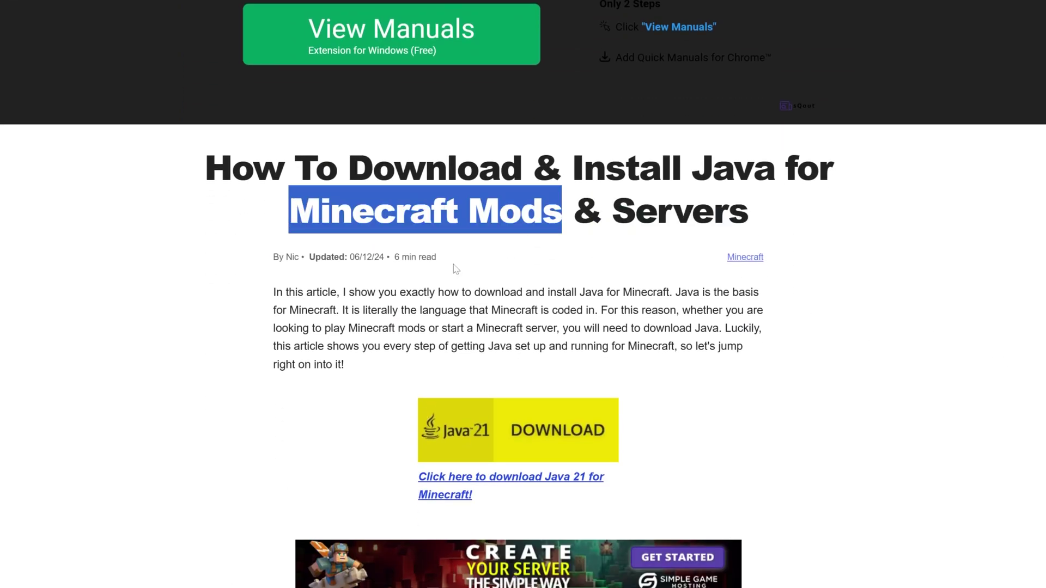
pyautogui.click(511, 287)
pyautogui.scroll(9, 572, 273)
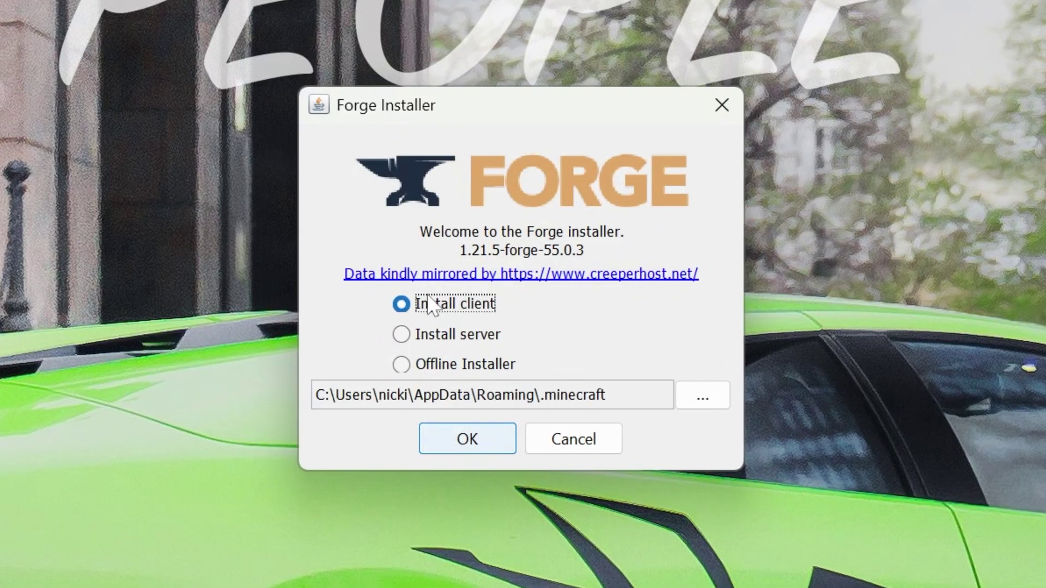
# Install the Forge 1.21.5 client into the .minecraft folder and move the installer file to the Recycle Bin.
pyautogui.click(477, 441)
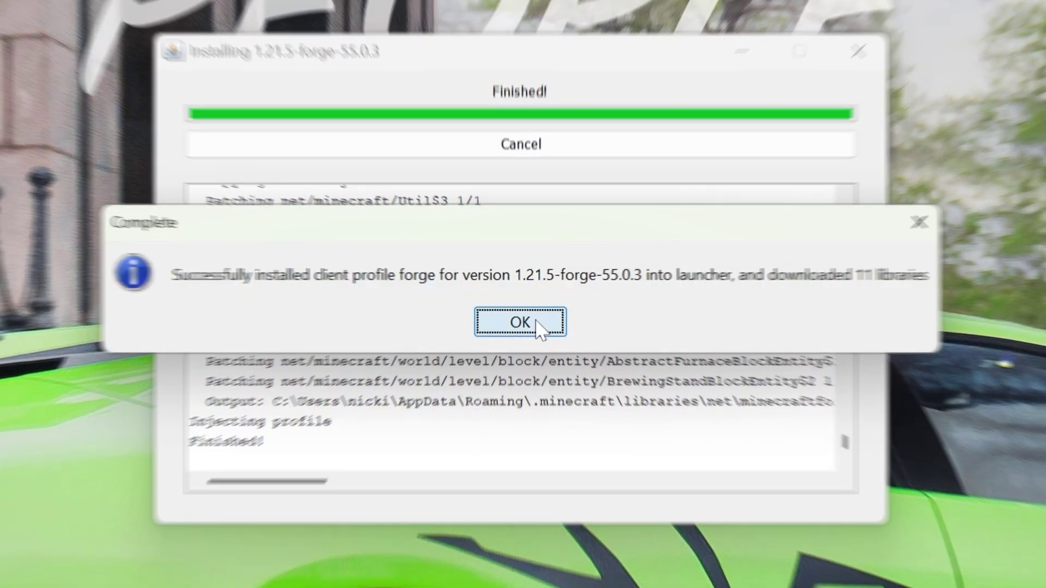
pyautogui.click(537, 322)
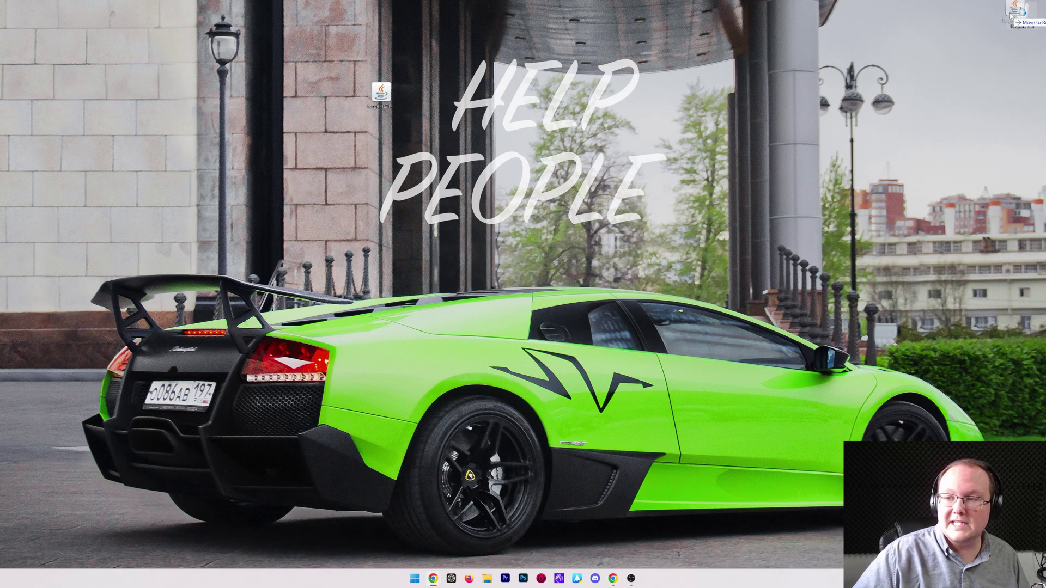
pyautogui.moveTo(1011, 16); pyautogui.dragTo(1013, 16)
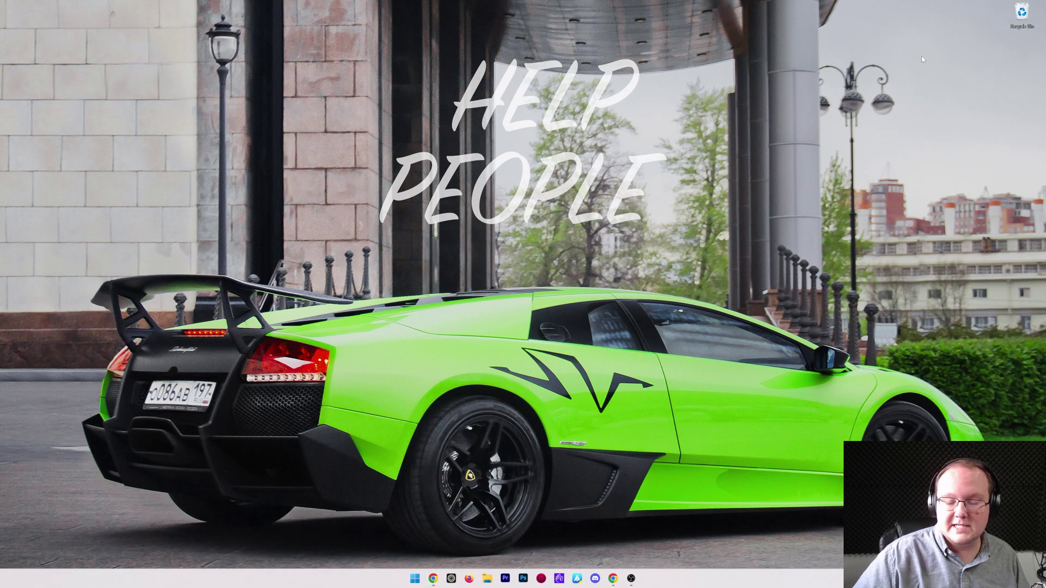
# Open the Minecraft Launcher and show the list of Java Edition installations.
pyautogui.click(414, 578)
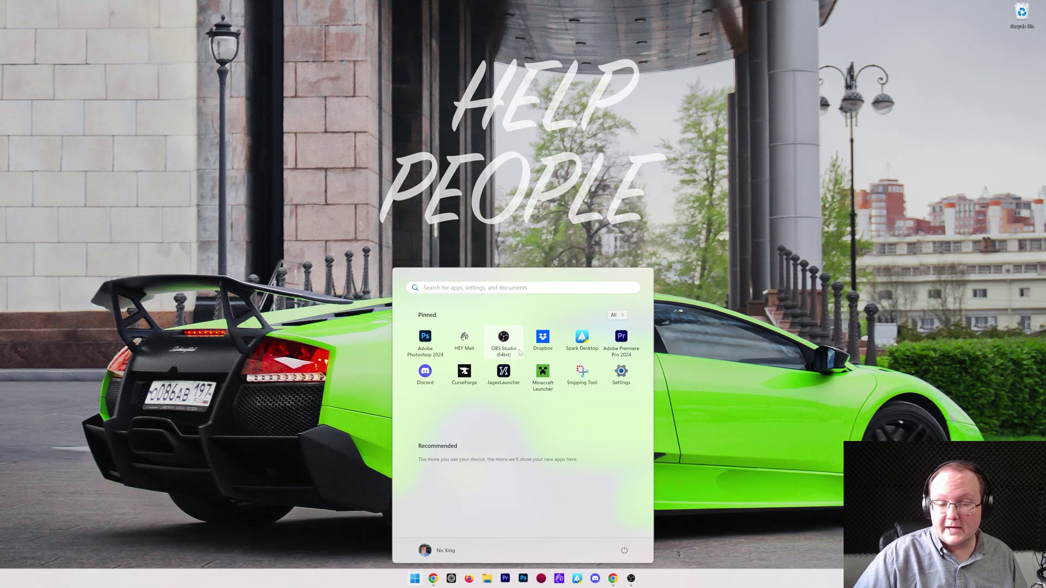
pyautogui.click(542, 375)
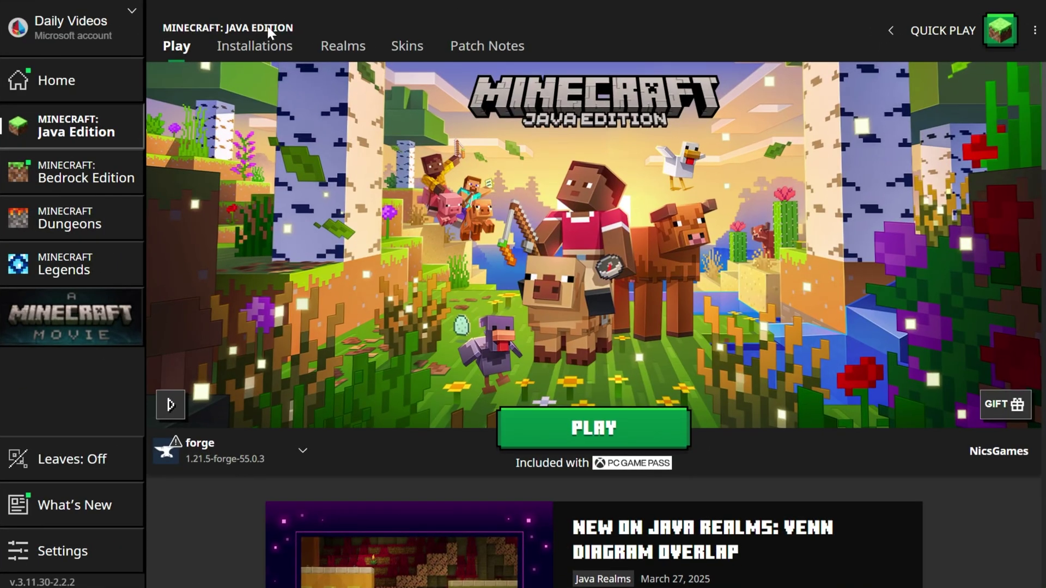
pyautogui.click(387, 169)
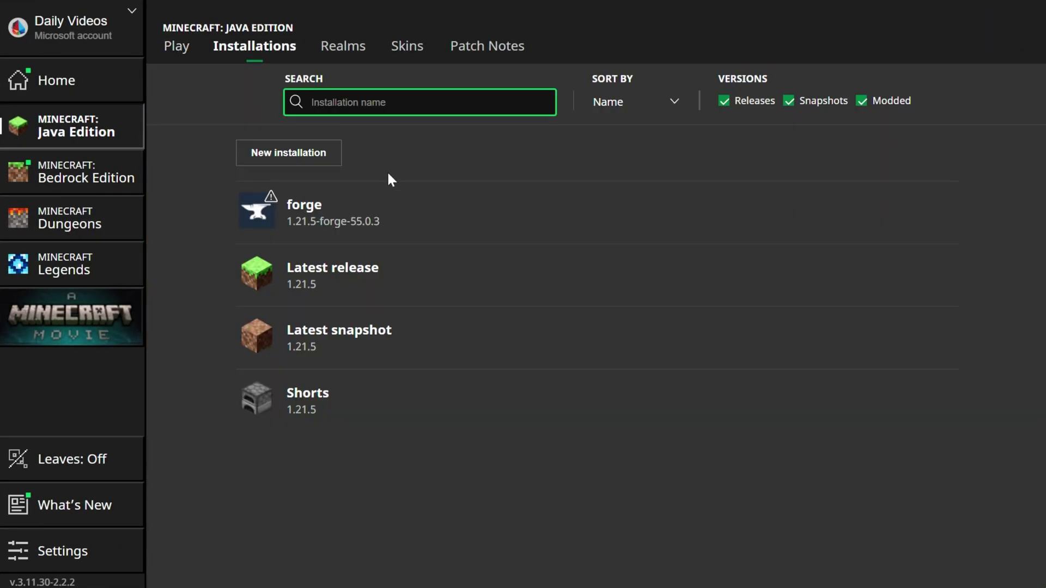
# Keep modded versions shown and create an installation named SimpleGameHosting.com with release 1.21.5-forge-55.0.3 and a 2560 x 1440 resolution.
pyautogui.click(862, 101)
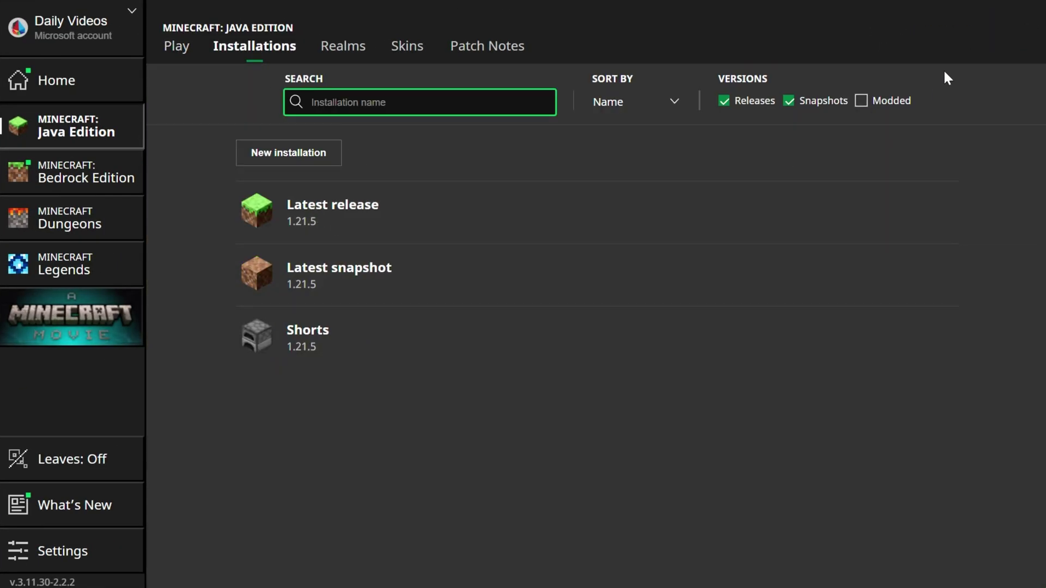
pyautogui.click(913, 100)
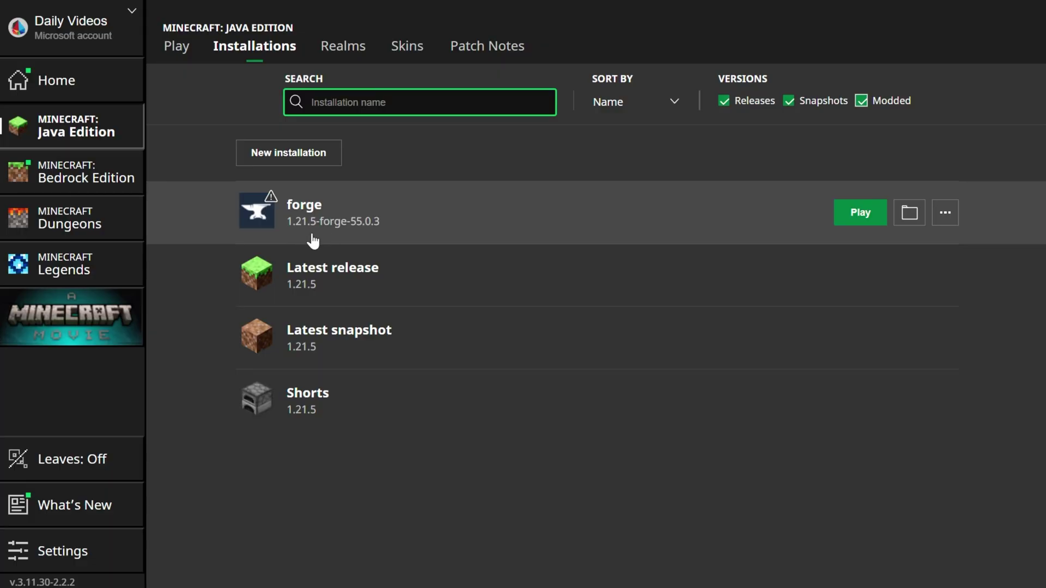
pyautogui.click(317, 152)
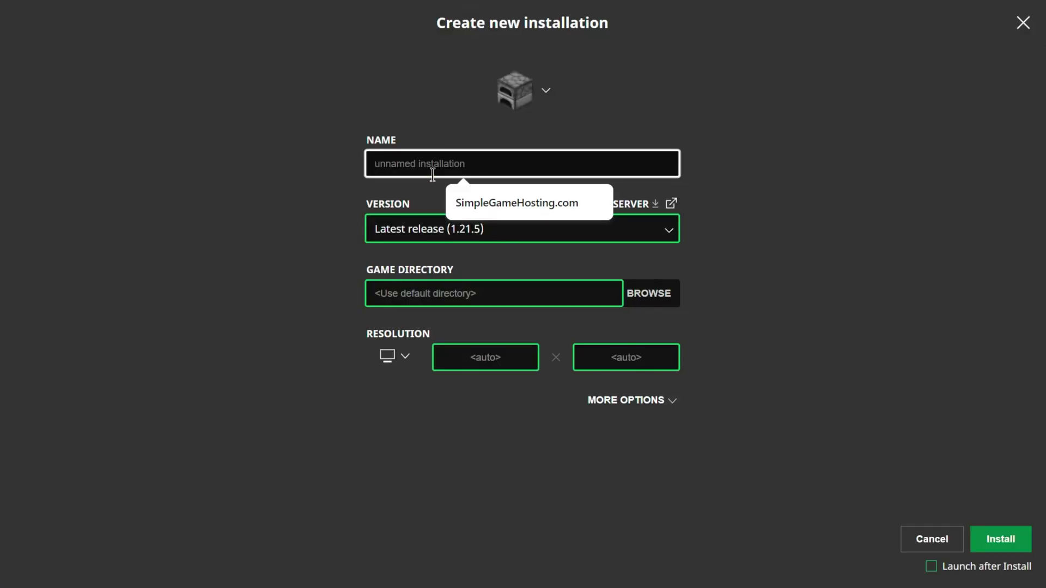
pyautogui.write('SimpleGameHosting.com')
pyautogui.click(420, 227)
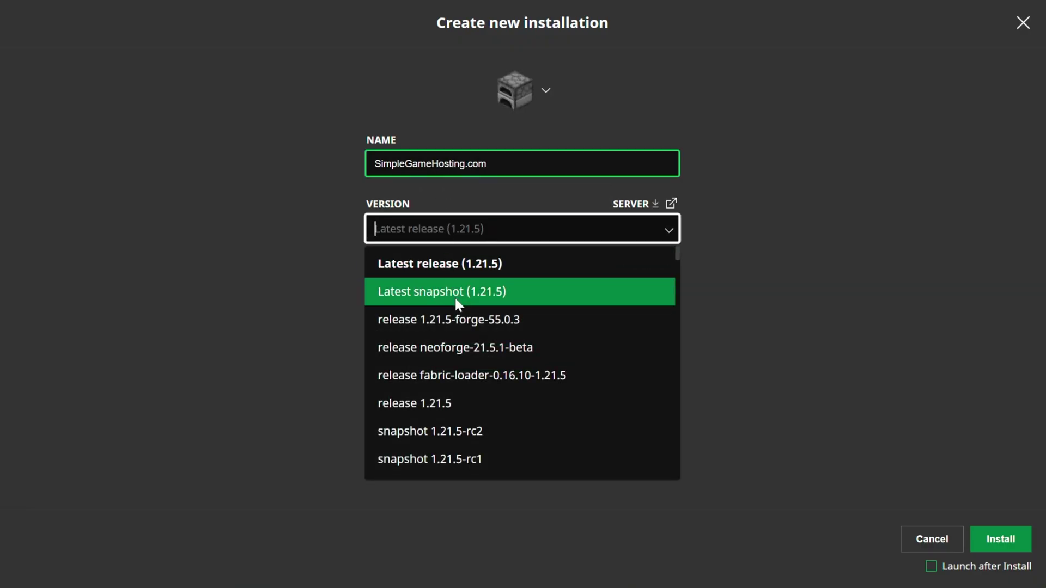
pyautogui.click(557, 322)
pyautogui.click(394, 385)
pyautogui.click(394, 359)
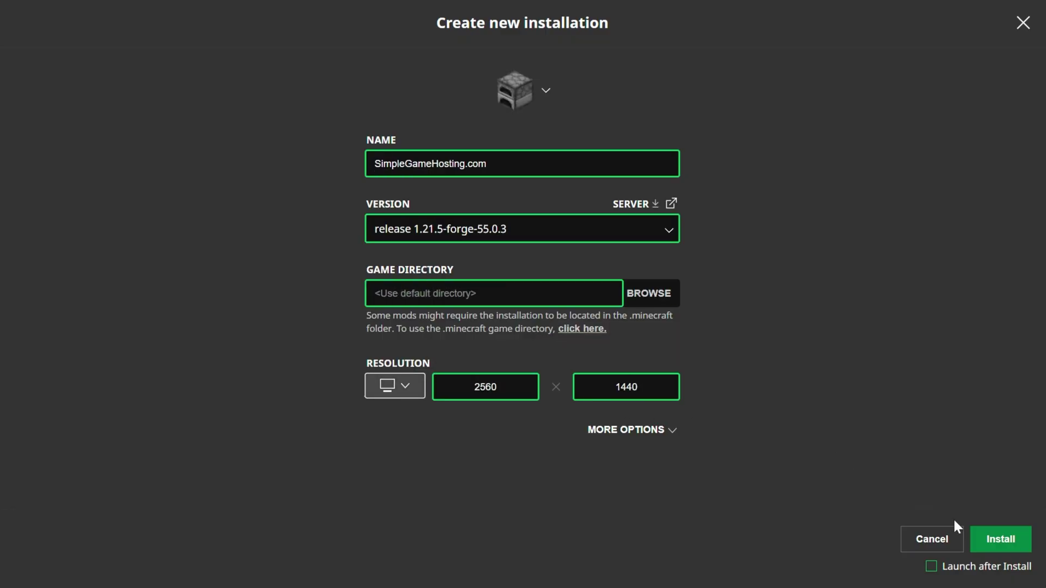
pyautogui.click(995, 551)
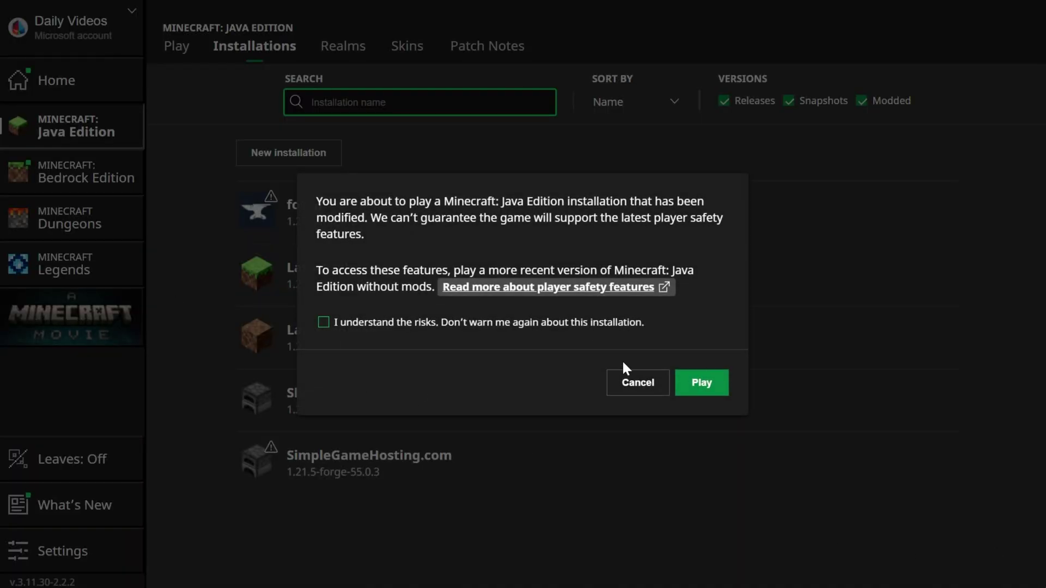
pyautogui.click(625, 383)
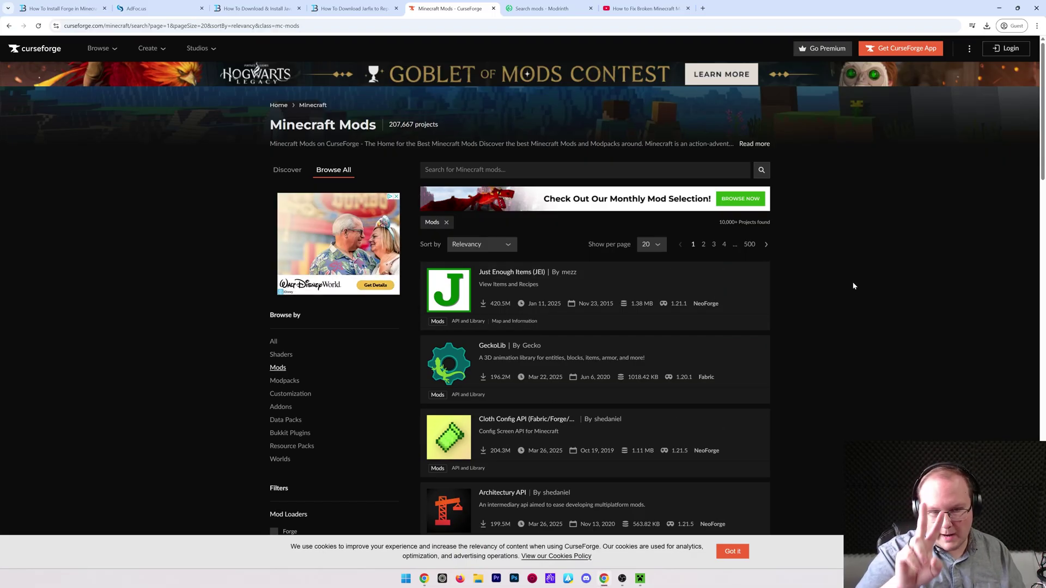
# Filter the Minecraft mods on CurseForge by the Forge mod loader and game version 1.21.5.
pyautogui.click(525, 9)
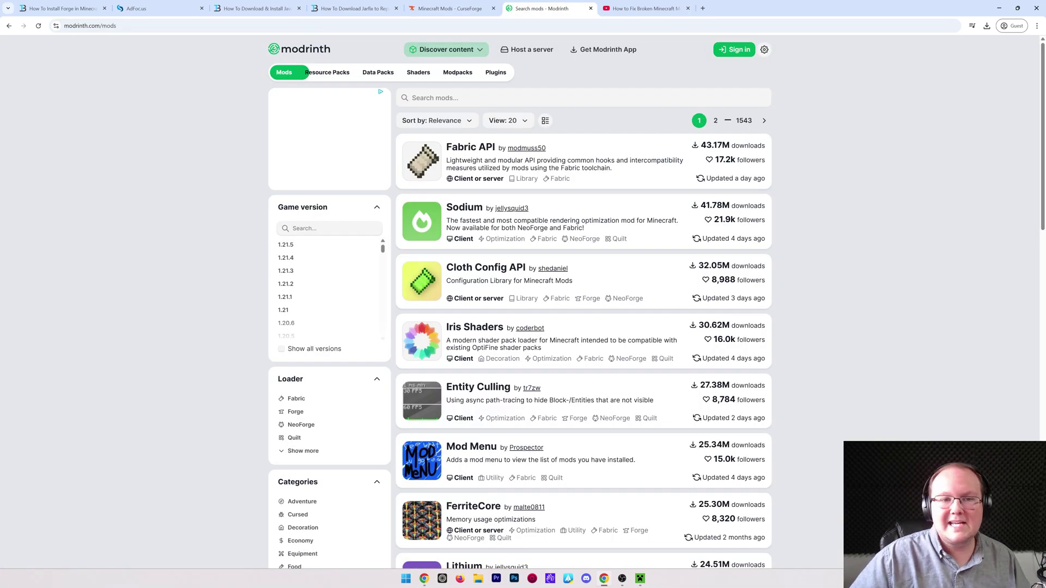
pyautogui.click(444, 8)
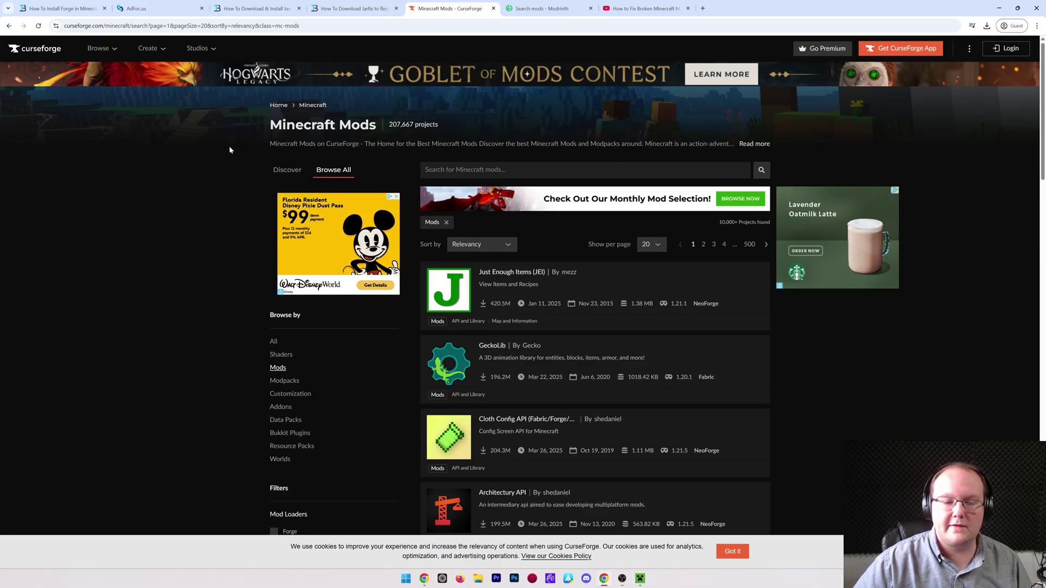
pyautogui.scroll(-5, 196, 180)
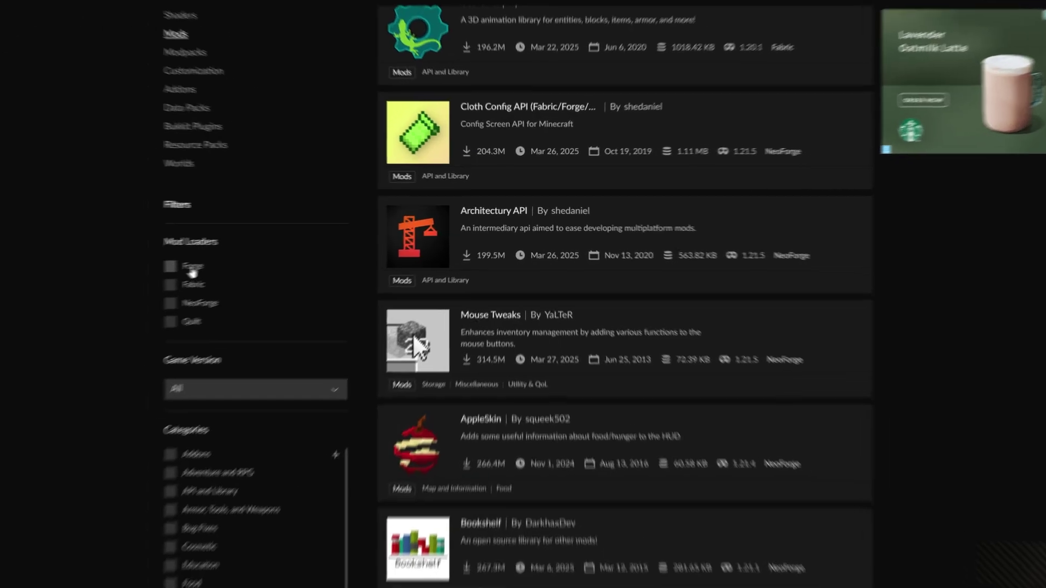
pyautogui.click(191, 268)
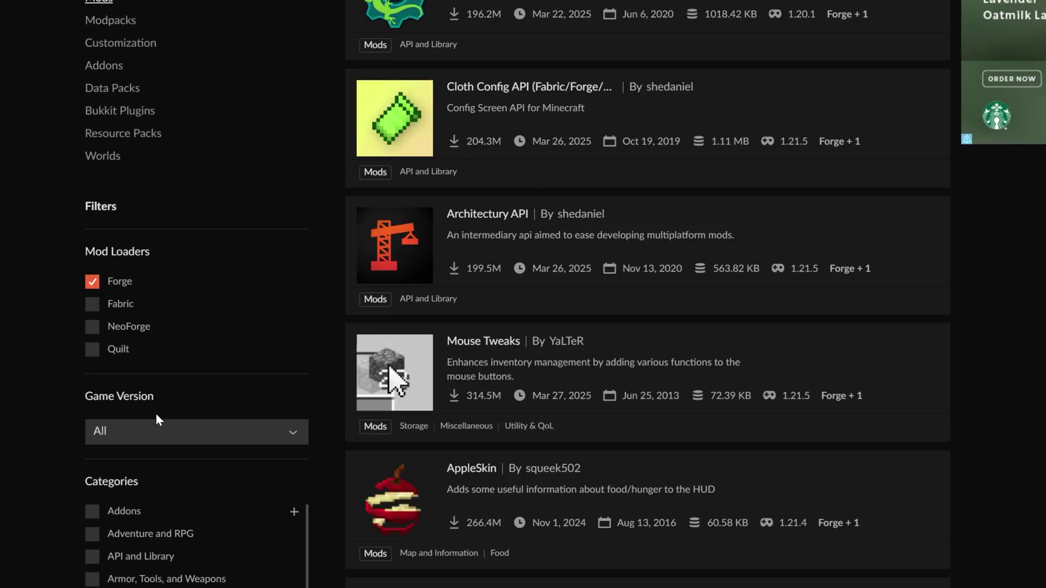
pyautogui.click(217, 388)
pyautogui.click(201, 402)
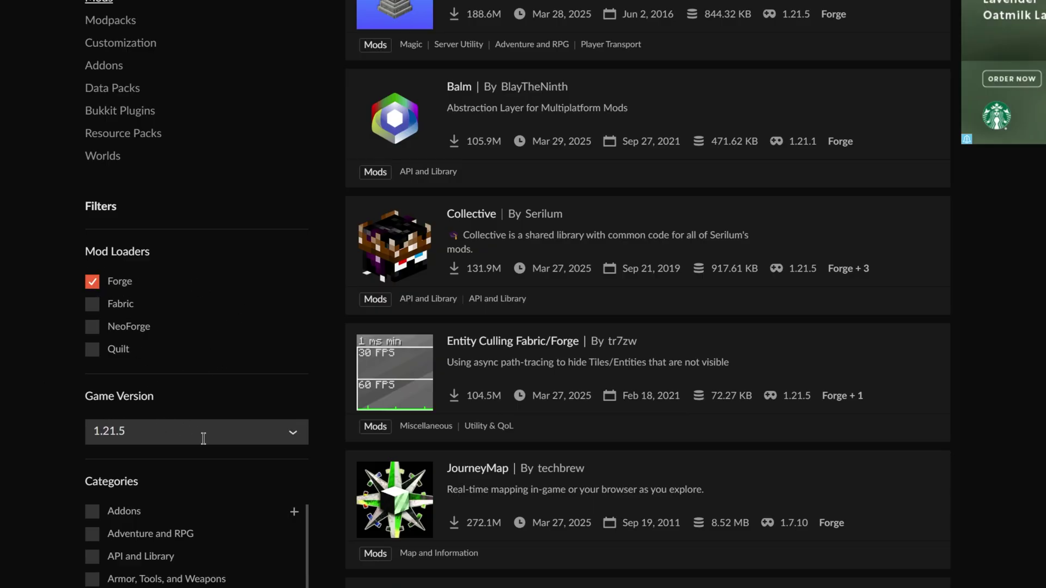
# Open the Waystones mod from the CurseForge results and filter its files by game version 1.21.5 and Forge.
pyautogui.scroll(8, 817, 385)
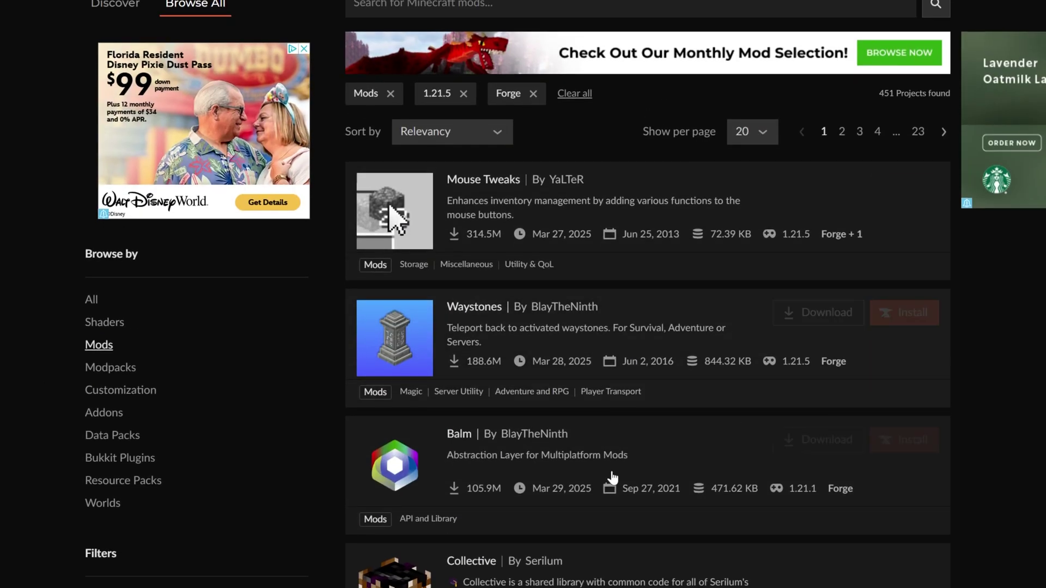
pyautogui.scroll(-13, 612, 479)
pyautogui.scroll(10, 652, 453)
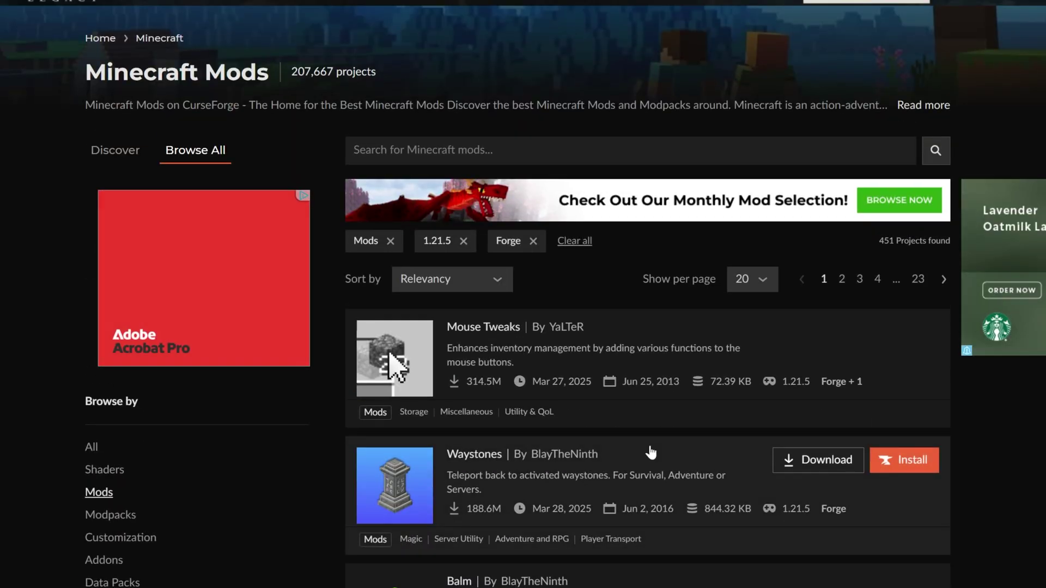
pyautogui.scroll(-3, 643, 436)
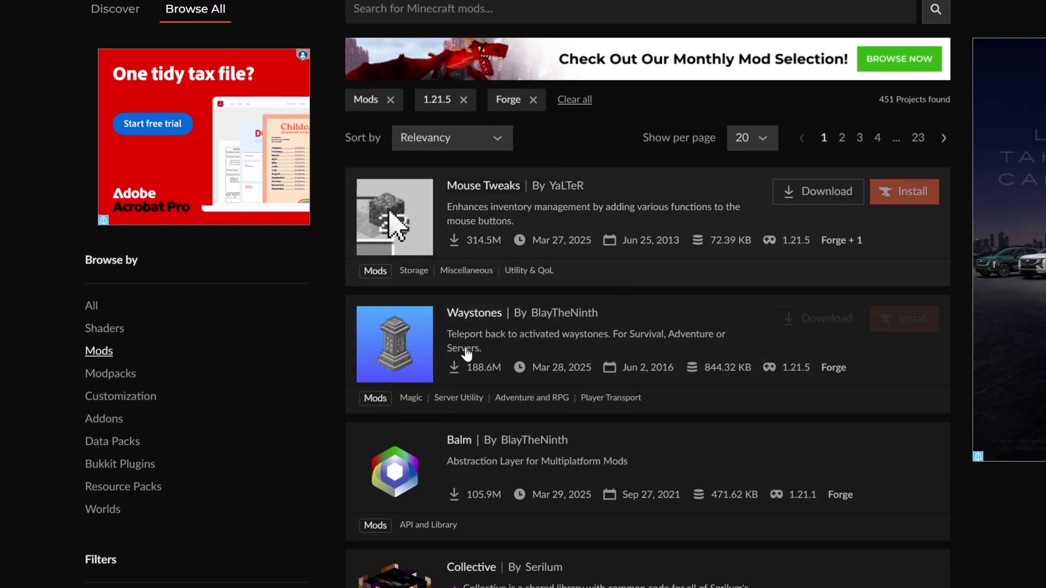
pyautogui.click(475, 312)
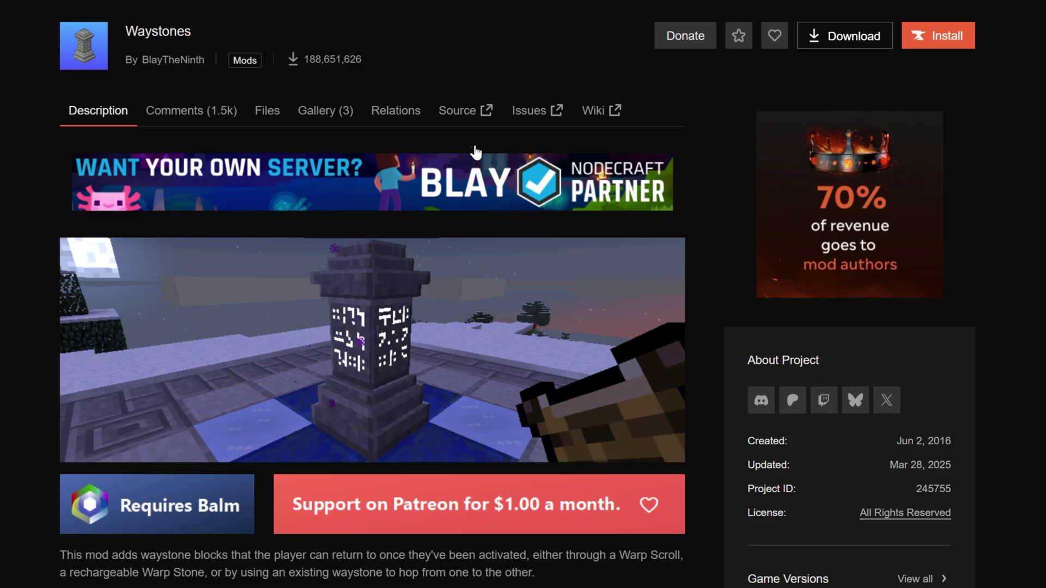
pyautogui.click(267, 116)
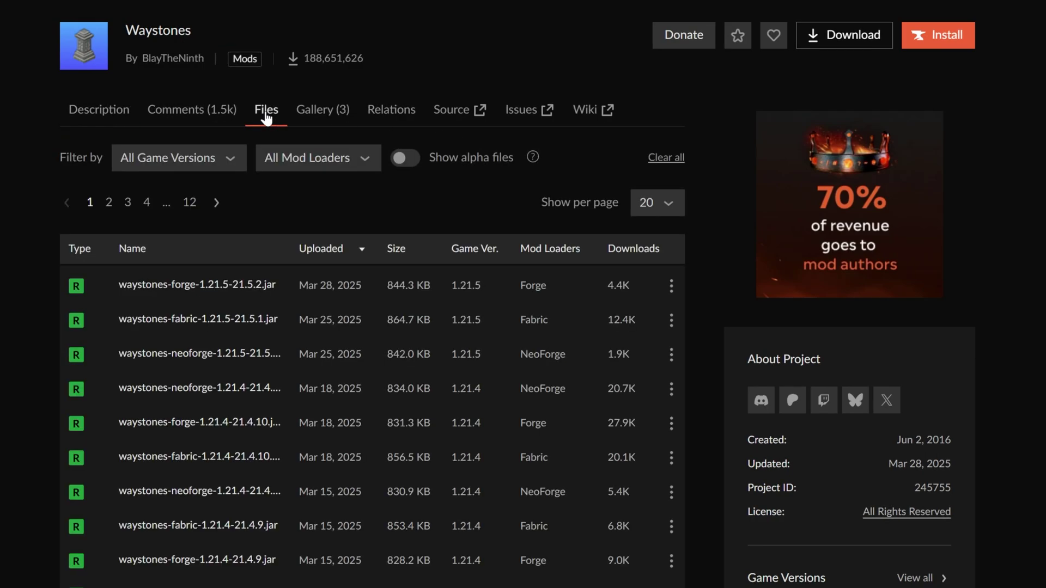
pyautogui.click(239, 156)
pyautogui.click(188, 206)
pyautogui.click(289, 165)
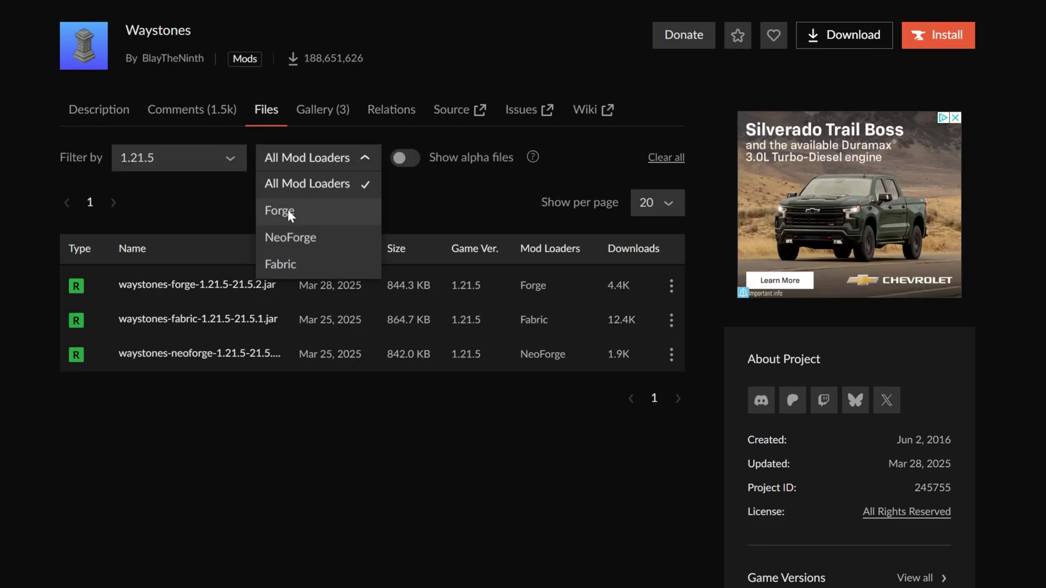
pyautogui.click(288, 212)
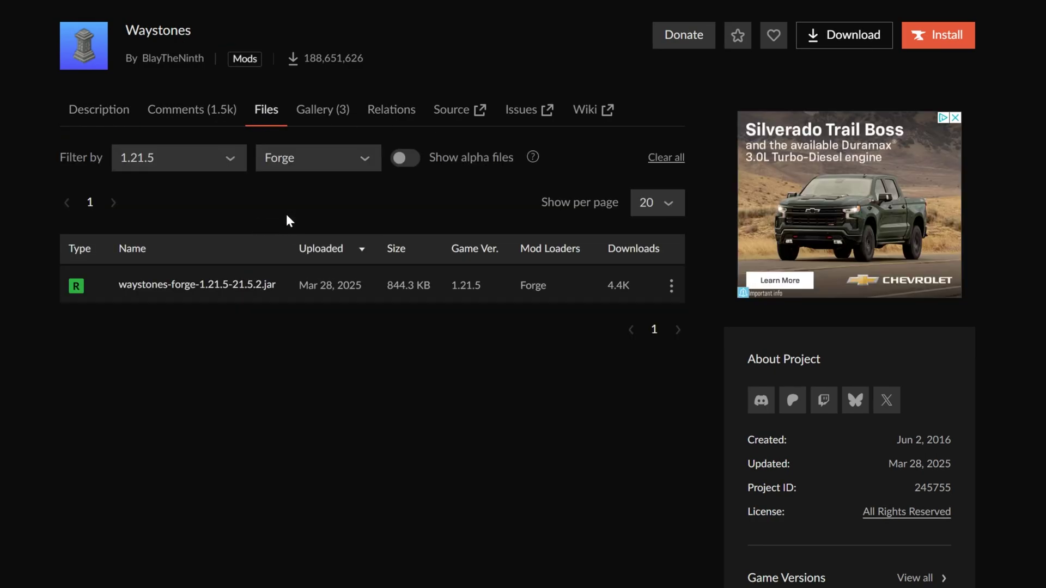
# View the related projects of waystones-forge-1.21.5-21.5.2.jar and open the required dependency Balm in a separate tab.
pyautogui.click(243, 289)
pyautogui.scroll(-4, 262, 291)
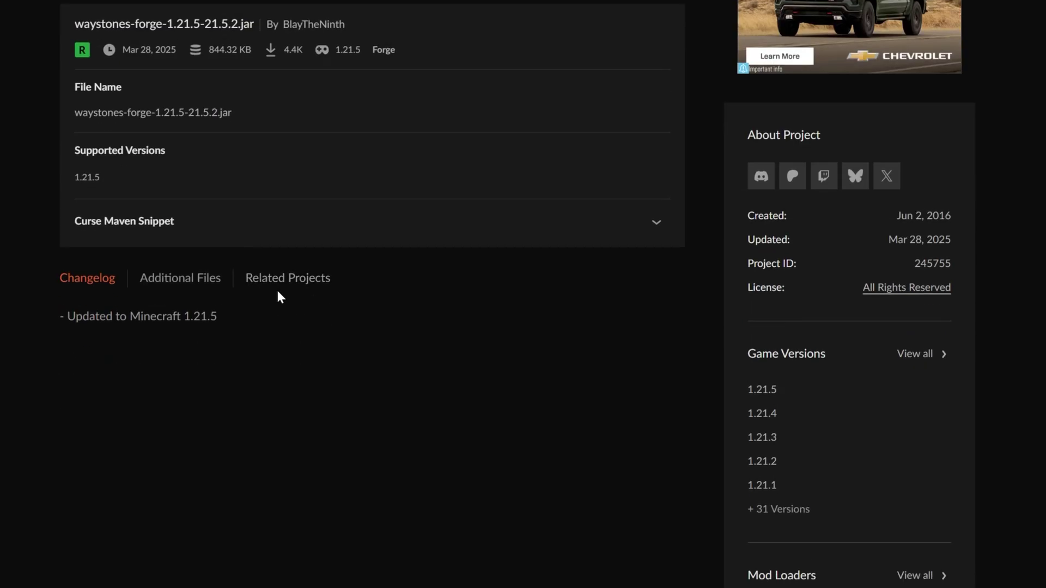
pyautogui.click(291, 278)
pyautogui.scroll(-3, 338, 300)
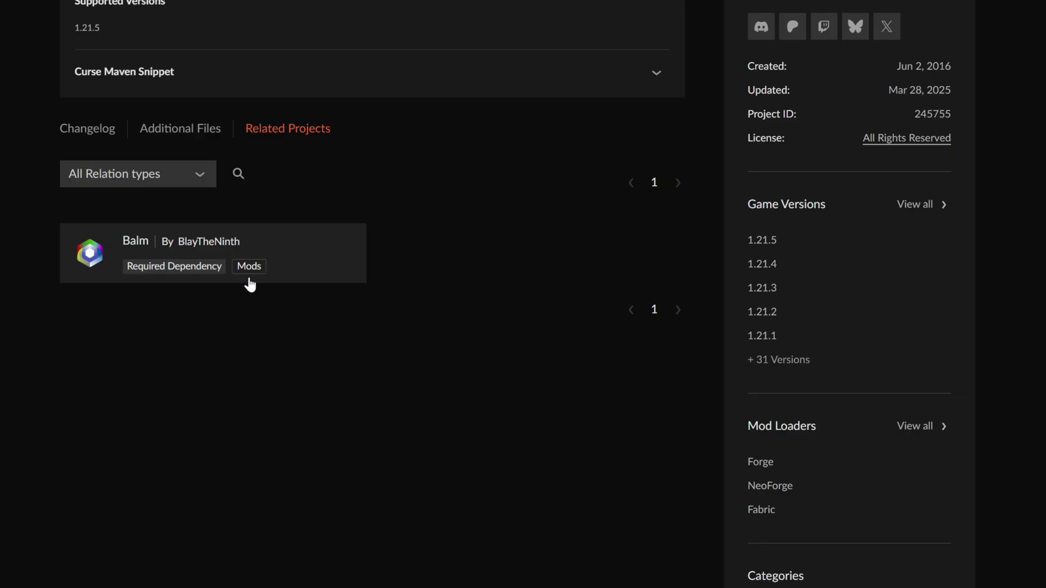
pyautogui.rightClick(135, 247)
pyautogui.click(175, 278)
# Download waystones-forge-1.21.5-21.5.2.jar and save it in the Downloads folder.
pyautogui.scroll(6, 342, 246)
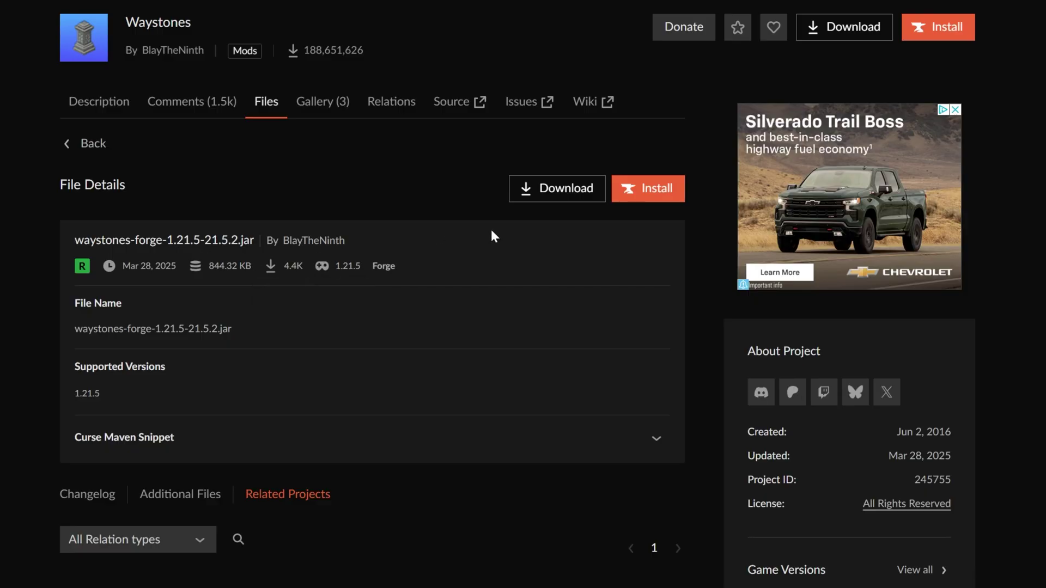
pyautogui.click(547, 189)
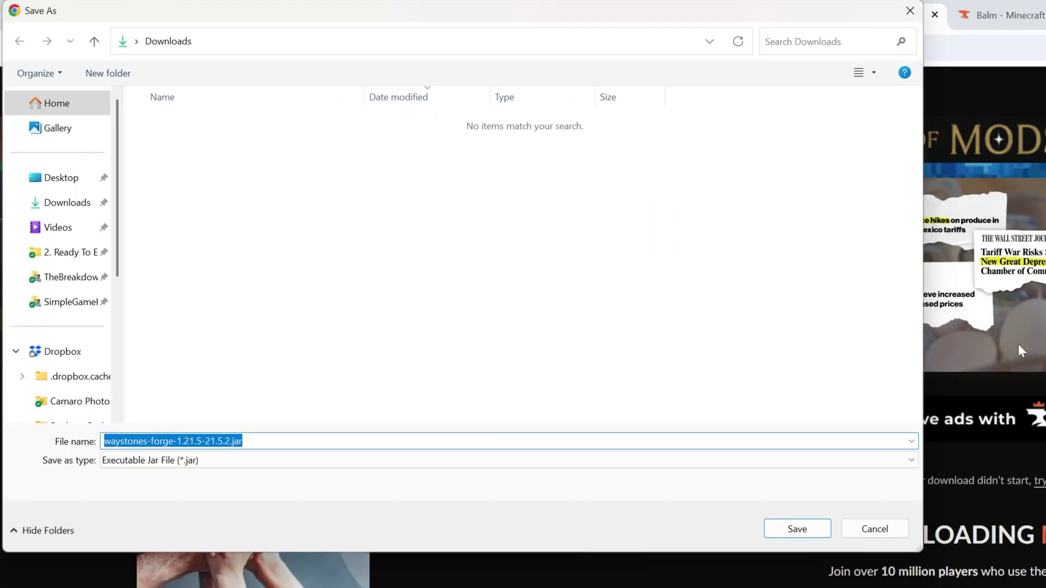
pyautogui.click(797, 529)
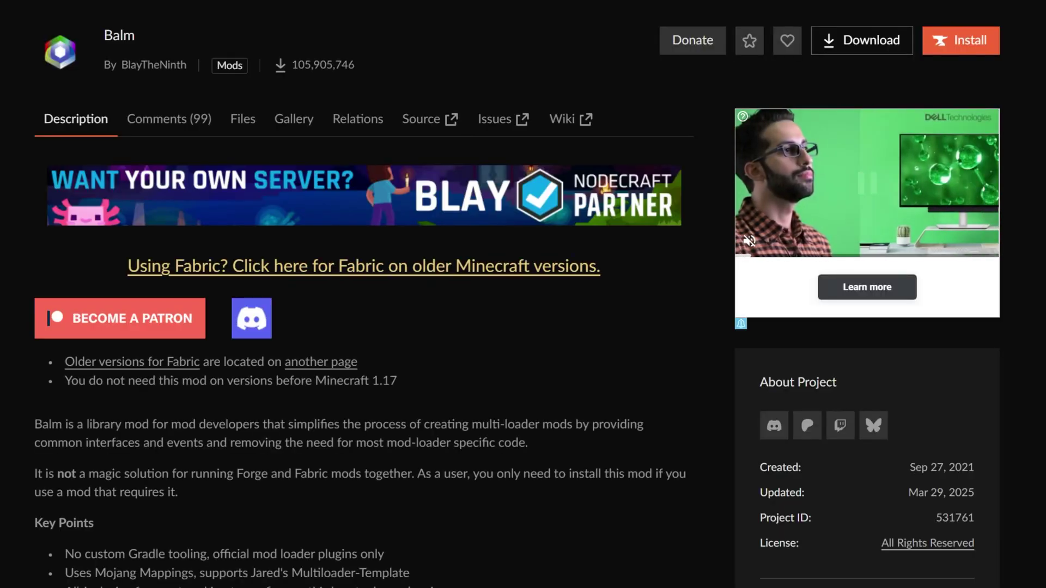
# Filter the Balm mod's files by game version 1.21.5 and the Forge mod loader.
pyautogui.click(243, 126)
pyautogui.click(160, 169)
pyautogui.click(159, 226)
pyautogui.click(280, 180)
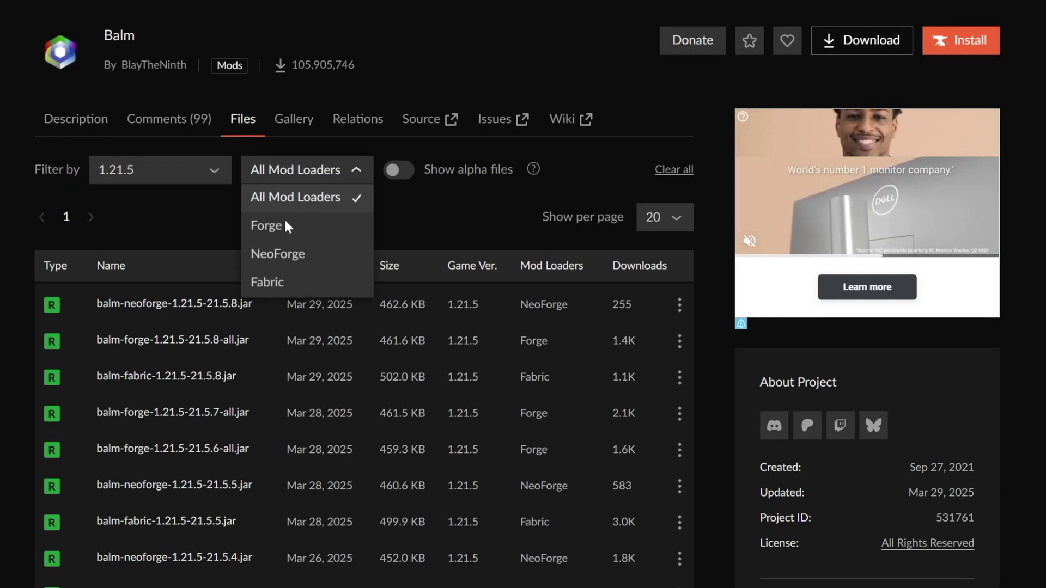
pyautogui.click(284, 226)
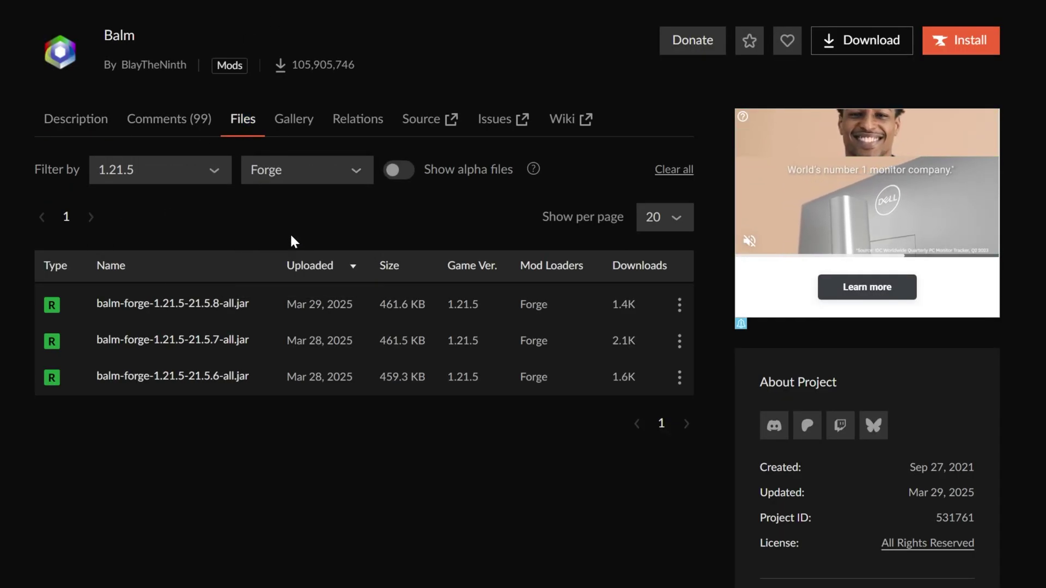
# Download balm-forge-1.21.5-21.5.8-all.jar and save it in the Downloads folder.
pyautogui.click(680, 305)
pyautogui.click(685, 374)
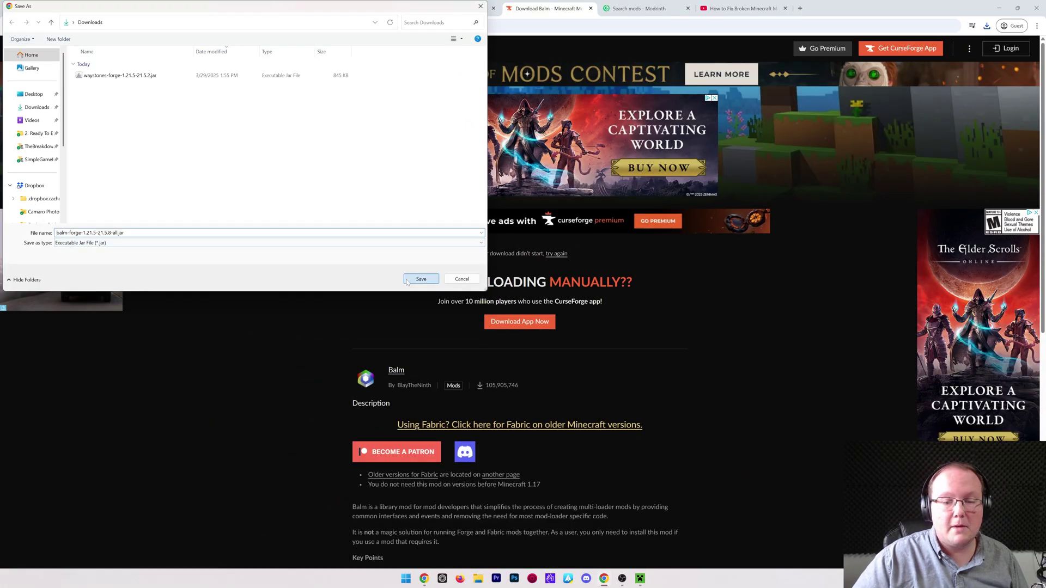
pyautogui.press('Return')
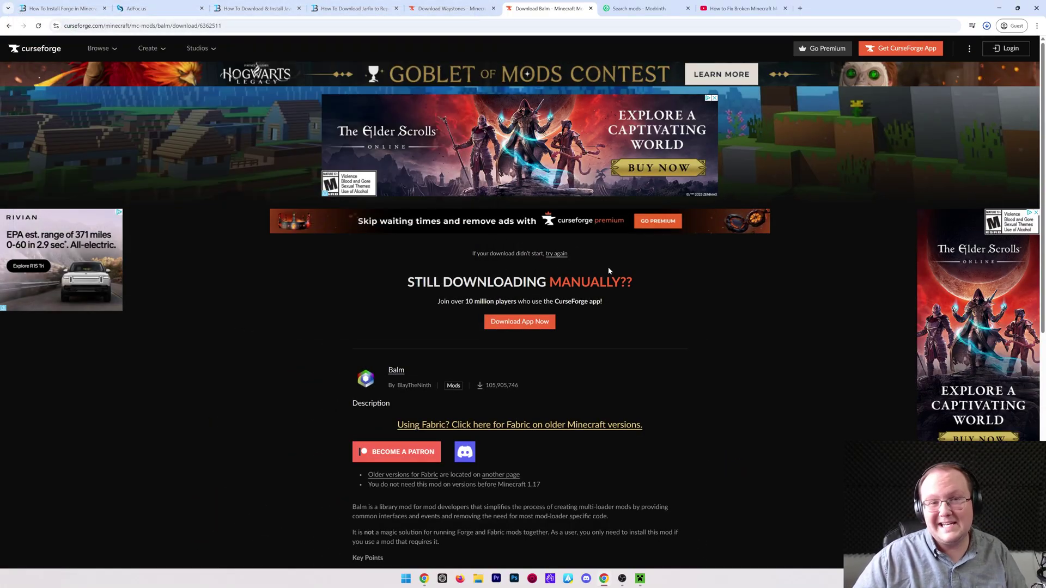
# Filter the mods on Modrinth by game version 1.21.5 and the Forge loader and browse the list.
pyautogui.click(637, 8)
pyautogui.click(305, 244)
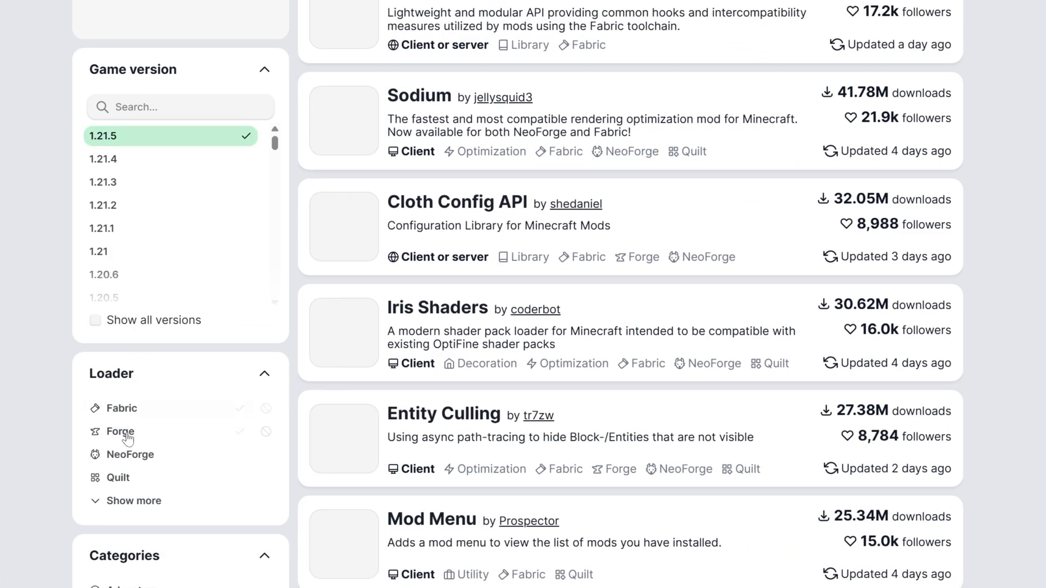
pyautogui.click(299, 413)
pyautogui.scroll(-5, 485, 273)
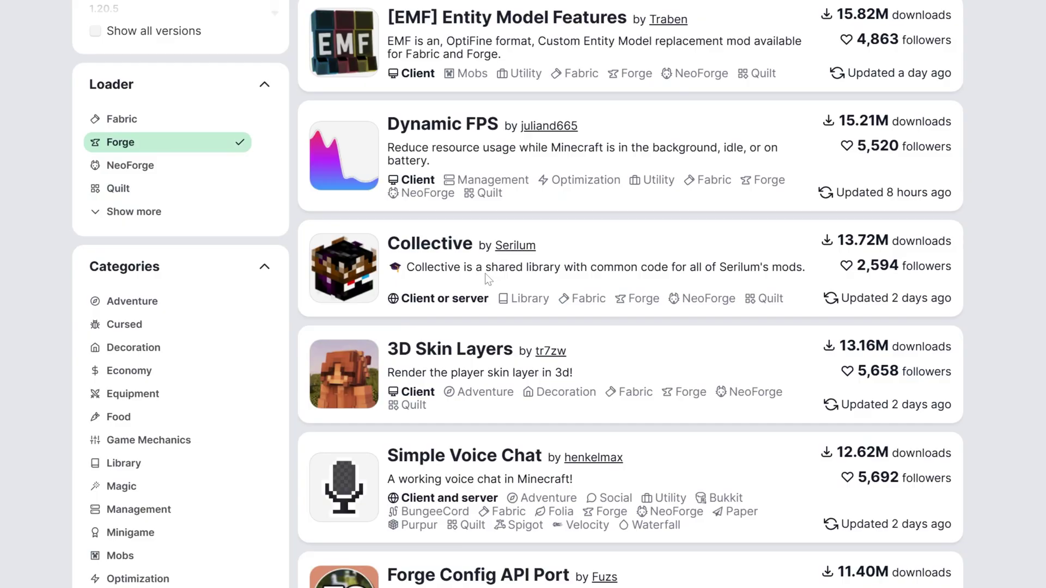
pyautogui.scroll(4, 402, 249)
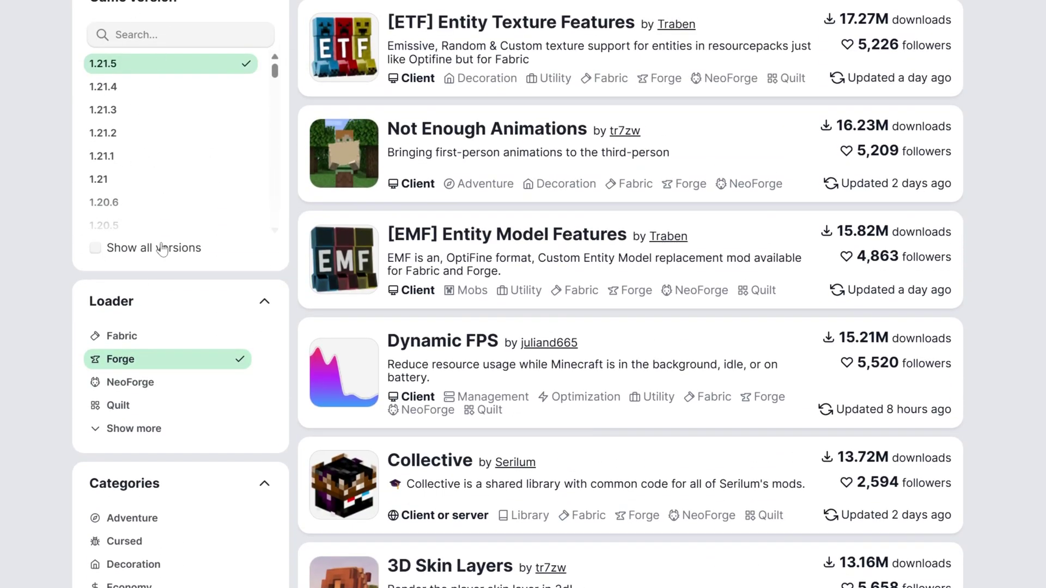
# Search Modrinth for the Waystones mod, open it, and filter its versions by platform Forge and game version 1.21.5.
pyautogui.scroll(-15, 468, 154)
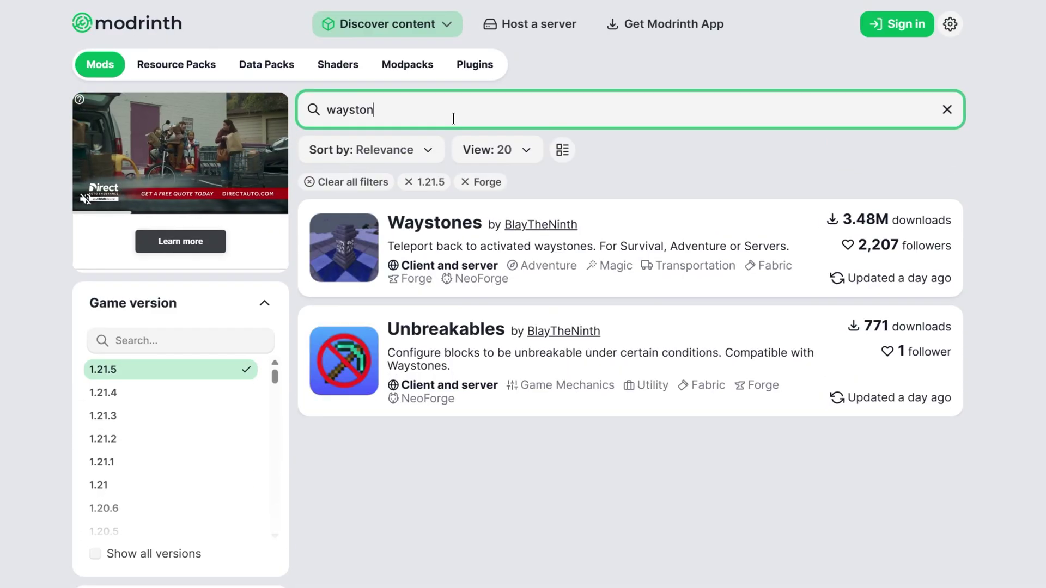
pyautogui.click(417, 220)
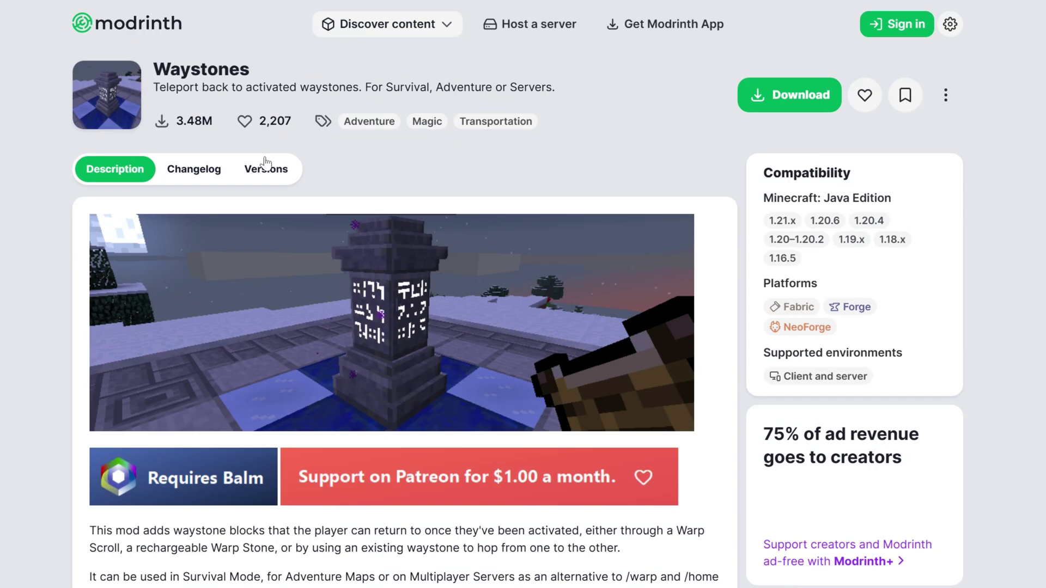
pyautogui.click(265, 169)
pyautogui.click(123, 209)
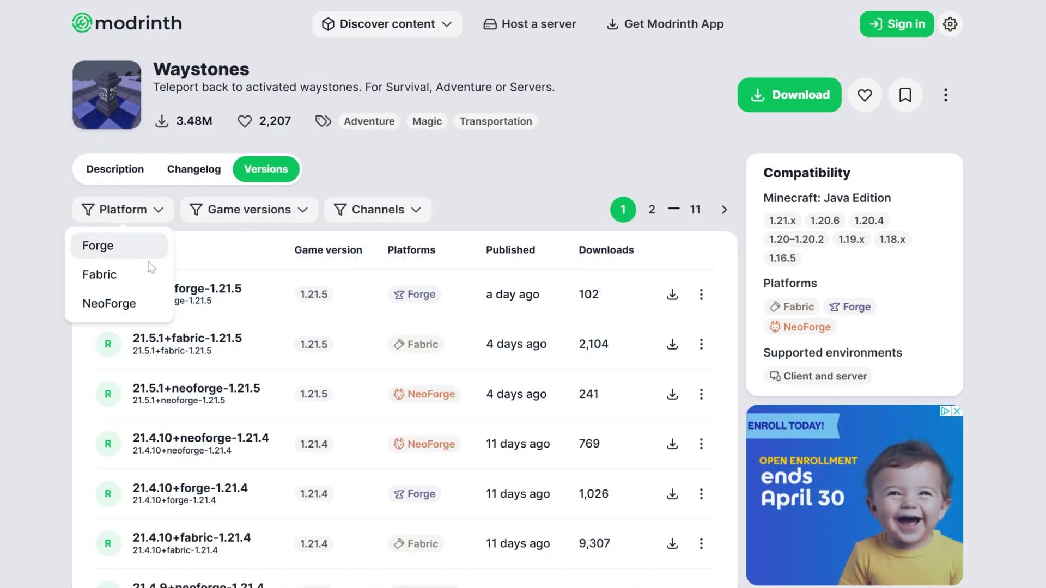
pyautogui.click(120, 246)
pyautogui.click(249, 210)
pyautogui.click(219, 282)
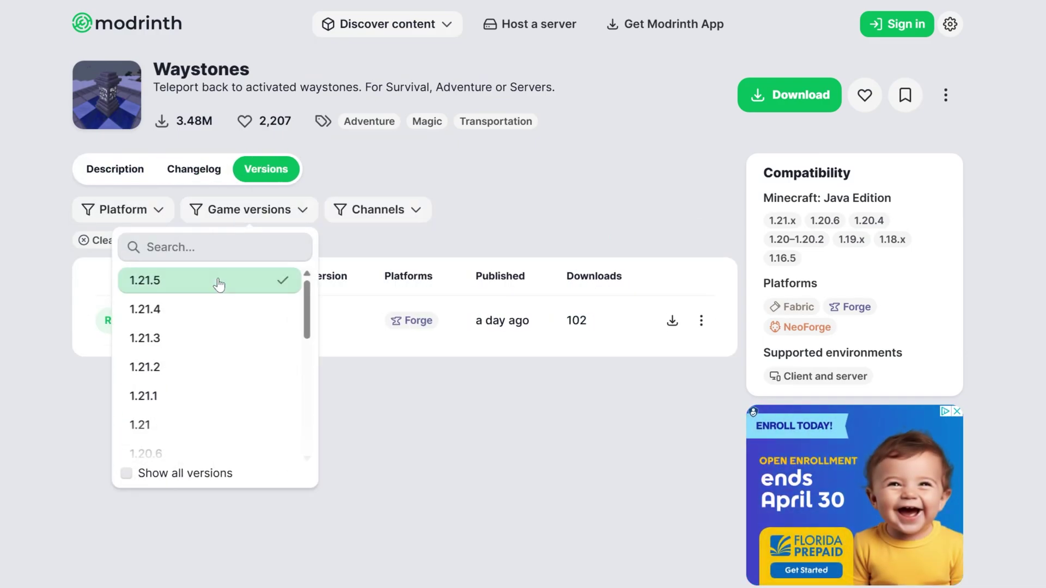
# Open the 21.5.2+forge-1.21.5 release page of Waystones and check its required dependencies.
pyautogui.click(564, 416)
pyautogui.click(185, 311)
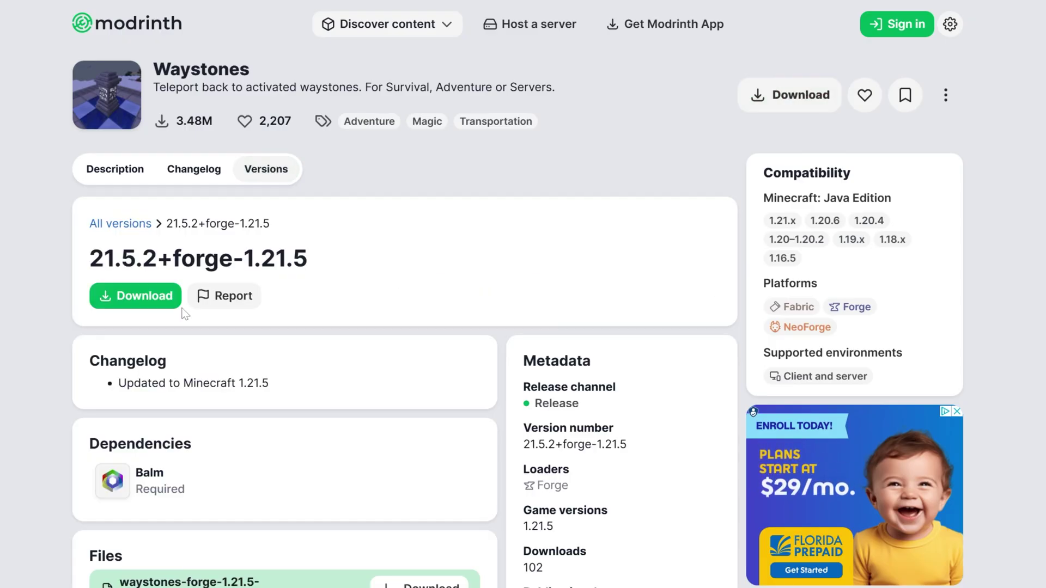
pyautogui.moveTo(193, 447); pyautogui.dragTo(71, 433)
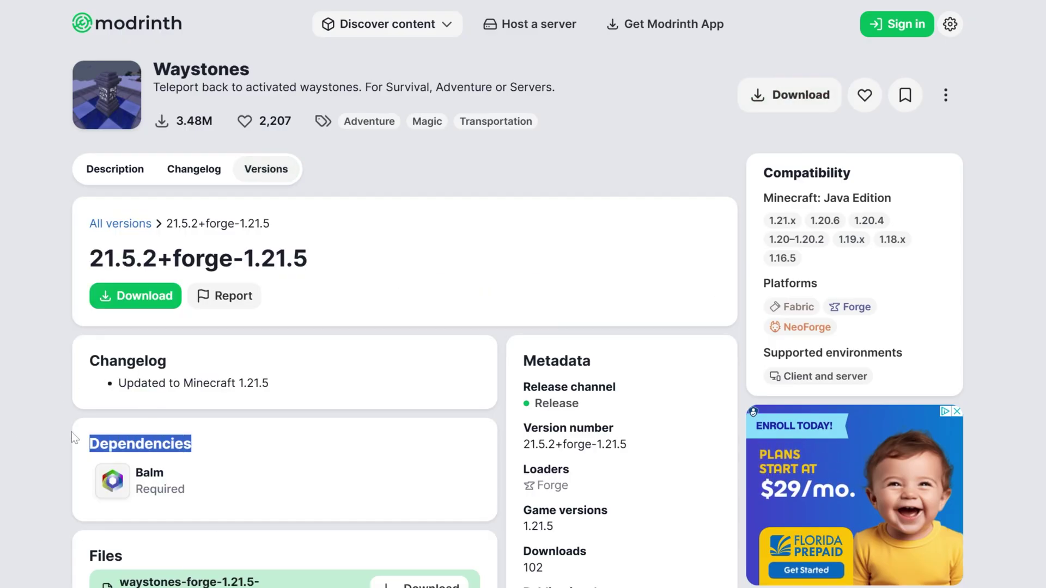
pyautogui.click(17, 421)
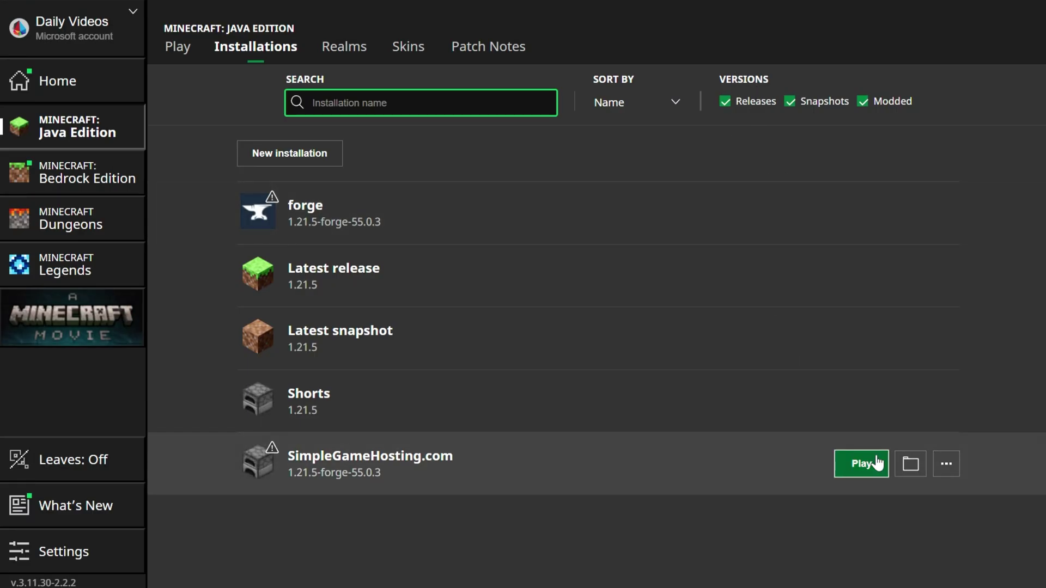
# Launch the SimpleGameHosting.com Forge installation from the Minecraft Launcher and accept the modded-version notice.
pyautogui.click(851, 464)
pyautogui.click(728, 391)
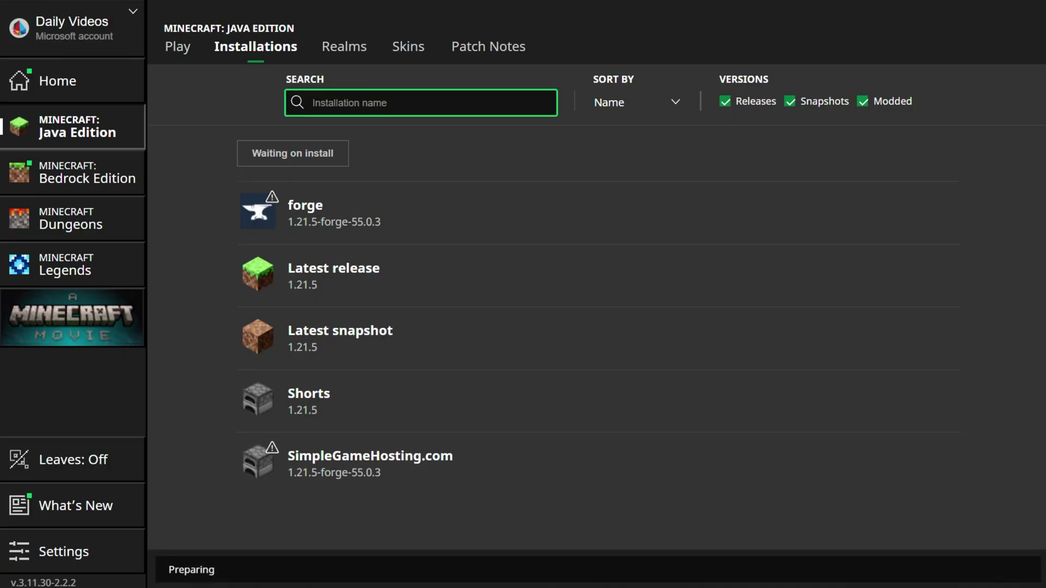
# In File Explorer, move the downloaded Balm and Waystones jar files from the Downloads folder to the desktop.
pyautogui.press('super+e')
pyautogui.click(142, 233)
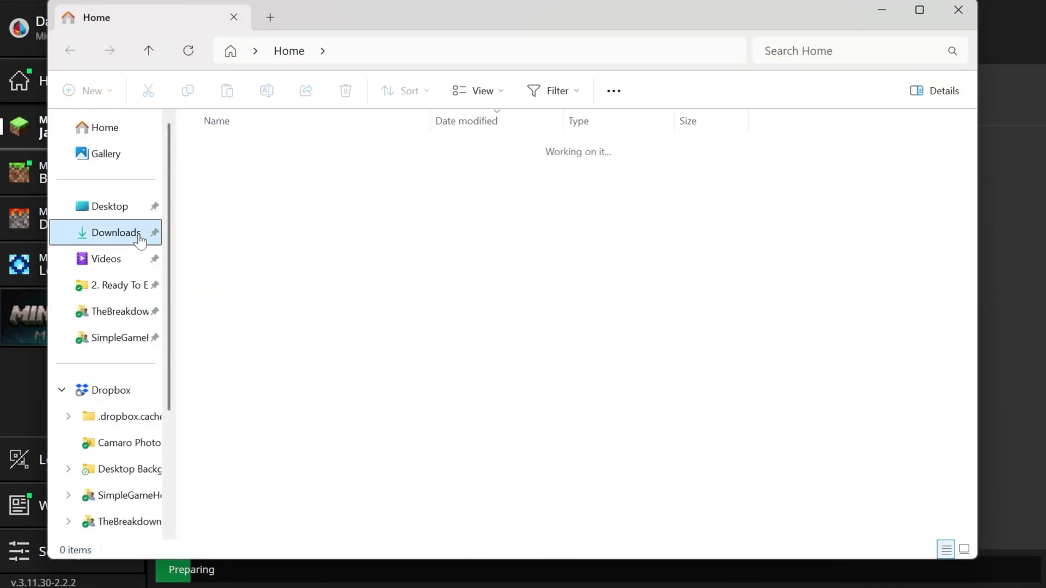
pyautogui.moveTo(346, 214); pyautogui.dragTo(126, 94)
pyautogui.moveTo(249, 174); pyautogui.dragTo(186, 91)
pyautogui.click(959, 292)
pyautogui.moveTo(92, 68); pyautogui.dragTo(240, 133)
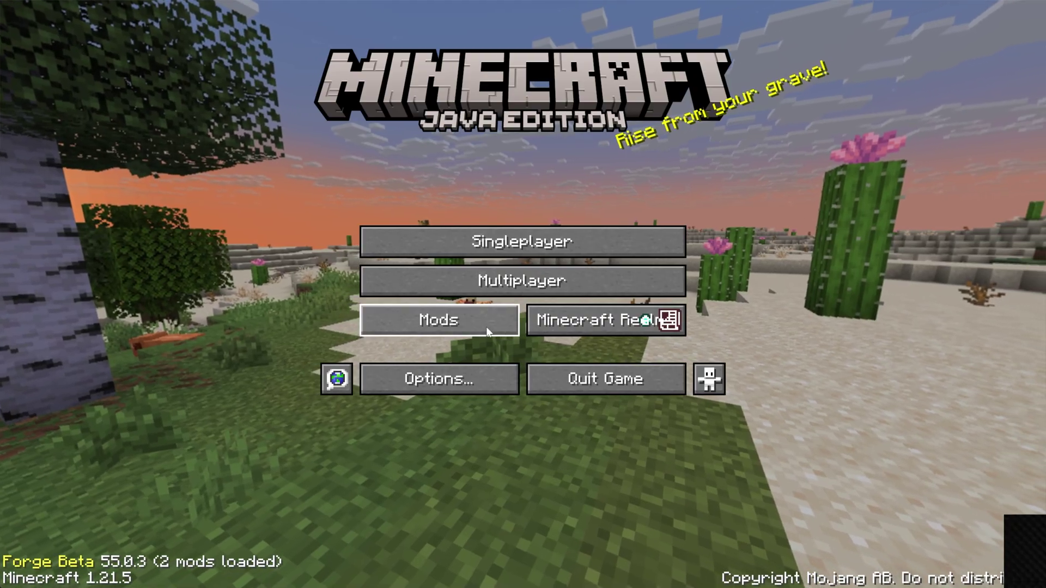
# Open the mods folder from the game's mods list and move balm-forge-1.21.5-21.5.8-all.jar and waystones-forge-1.21.5-21.5.2.jar into it from the desktop.
pyautogui.click(461, 322)
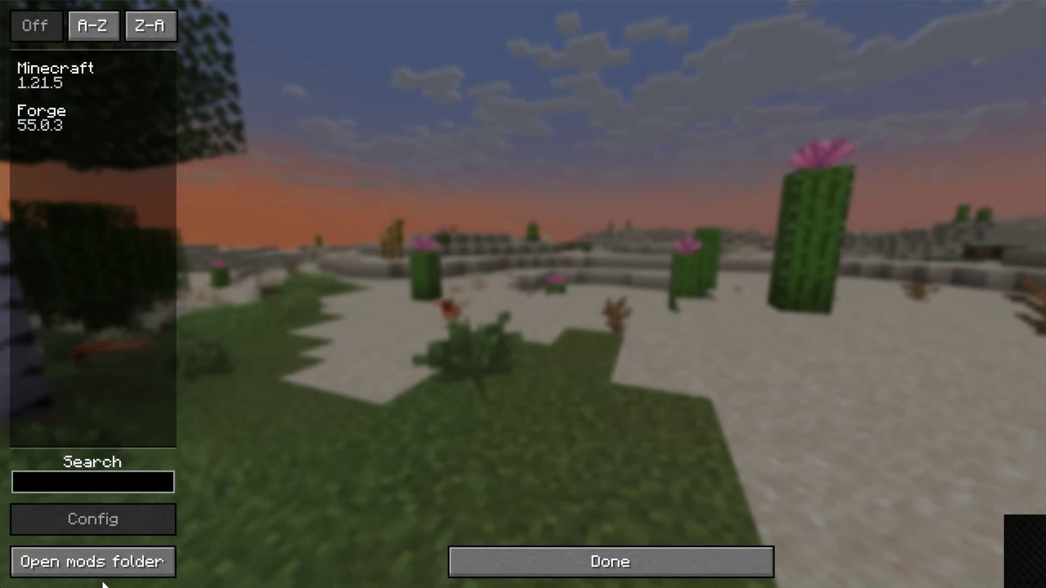
pyautogui.click(627, 561)
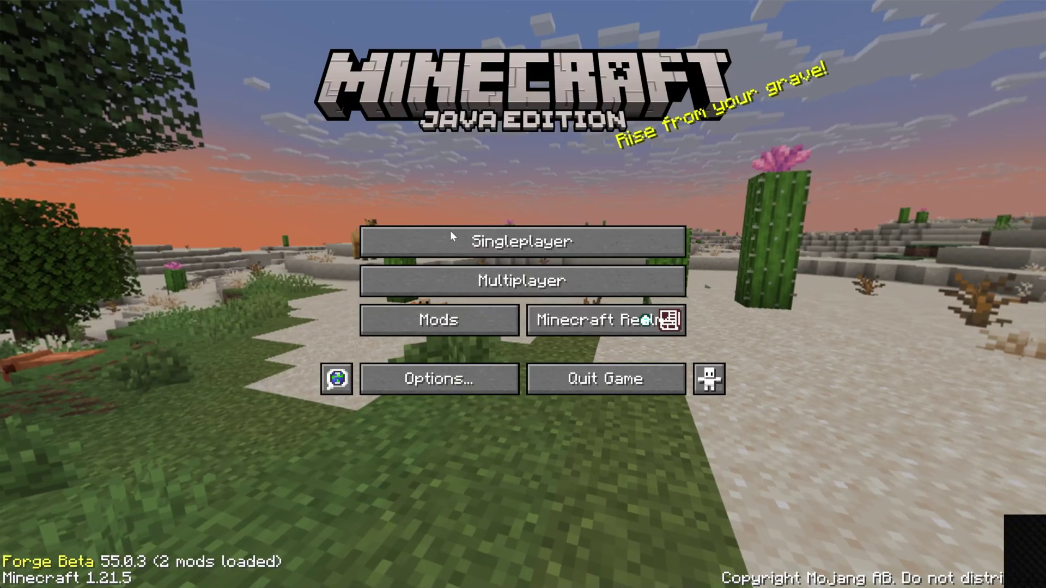
pyautogui.click(469, 327)
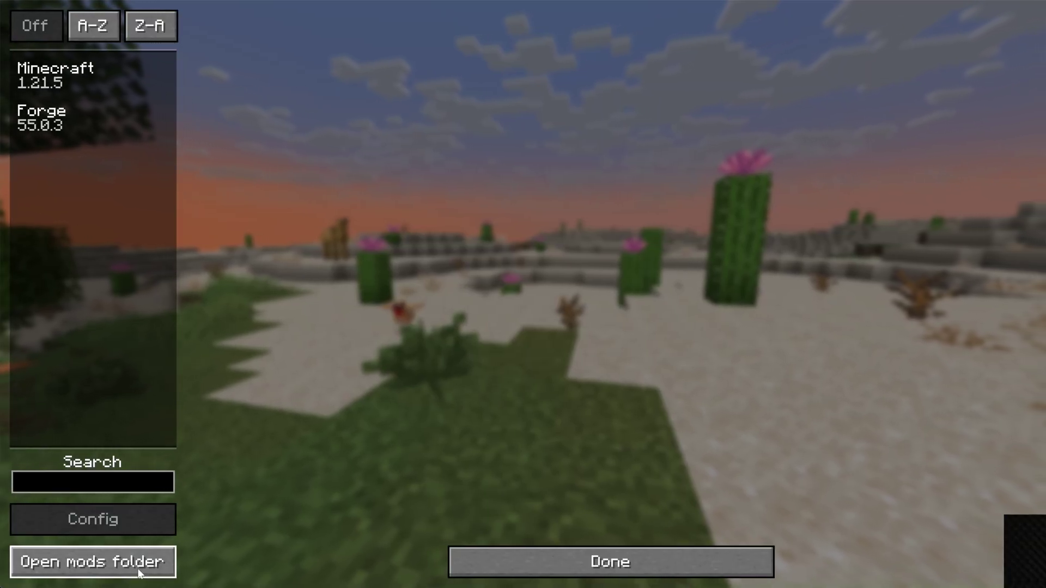
pyautogui.click(79, 565)
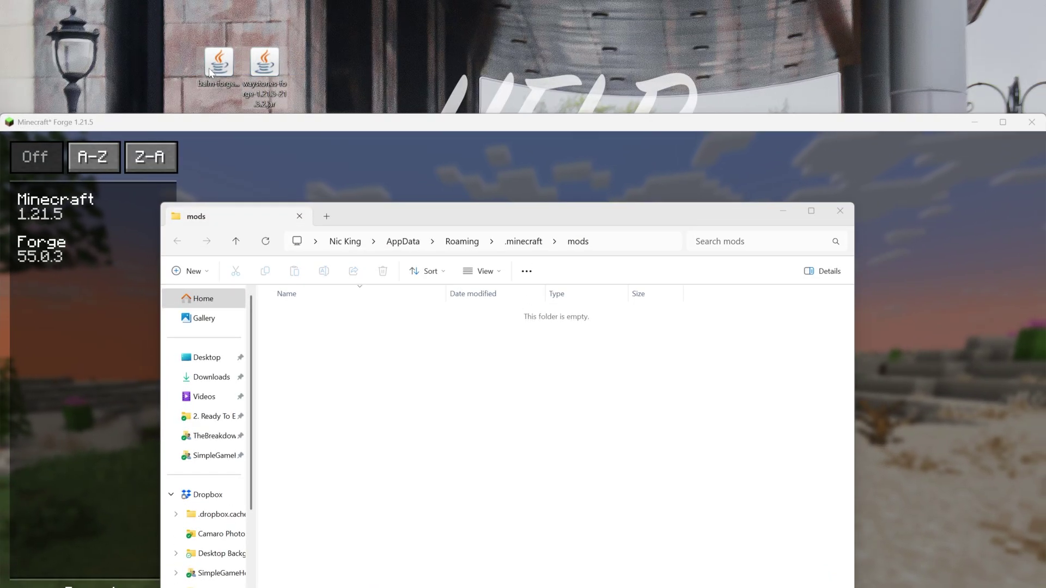
pyautogui.moveTo(210, 71); pyautogui.dragTo(617, 428)
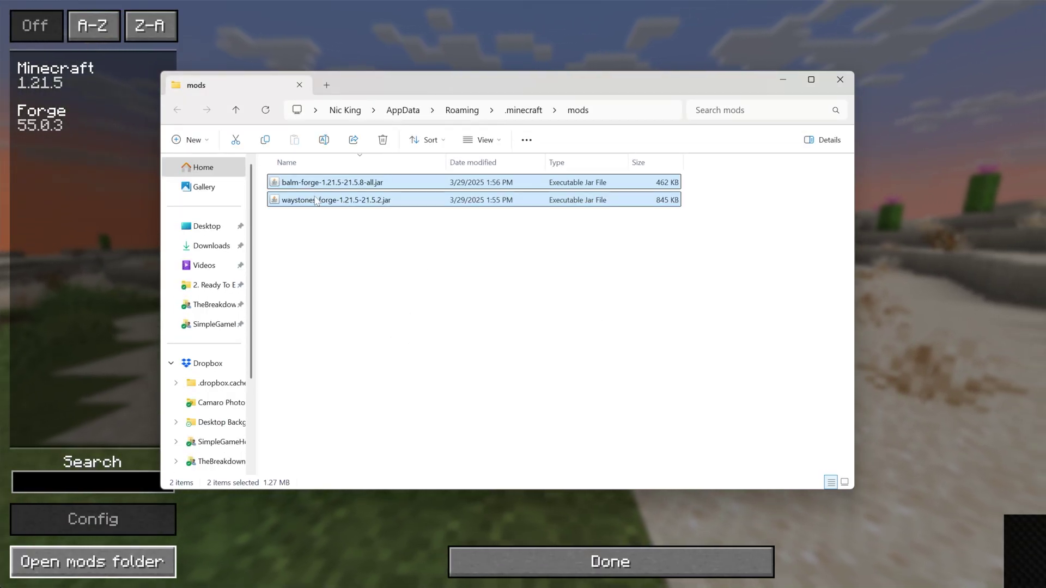
pyautogui.click(345, 259)
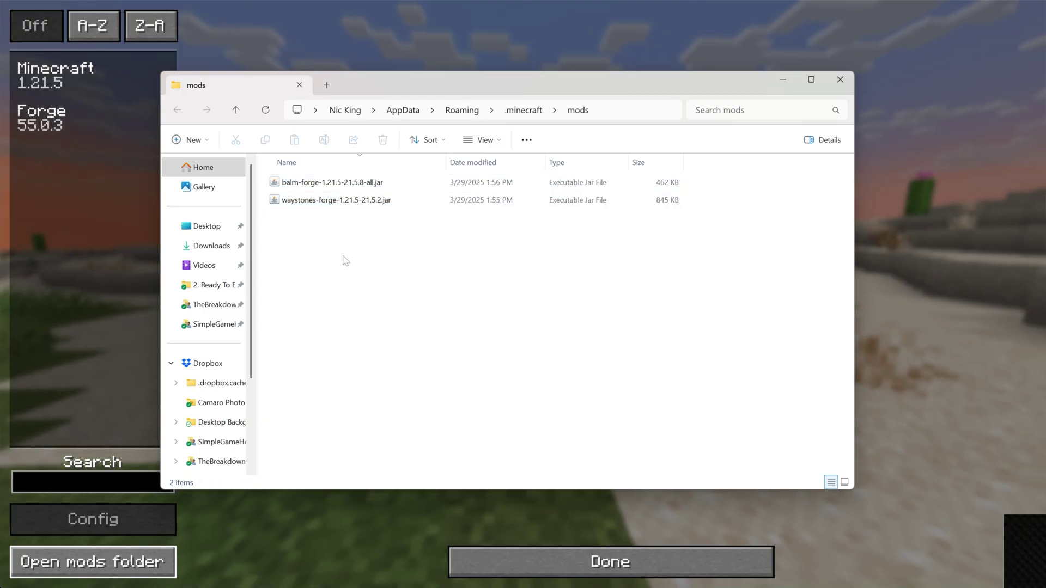
pyautogui.click(840, 80)
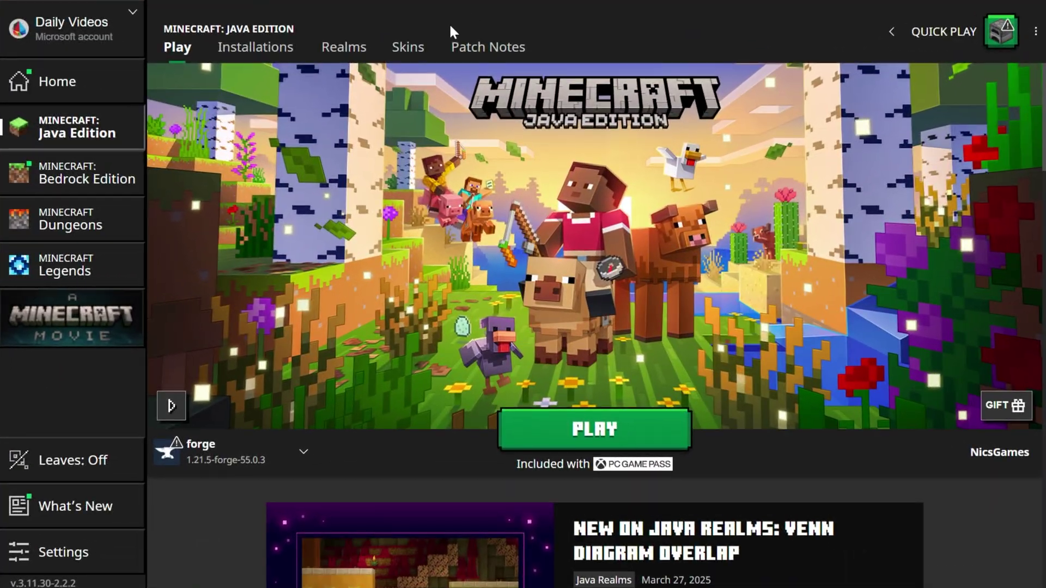
# Relaunch Minecraft from the launcher with the SimpleGameHosting.com Forge installation.
pyautogui.click(385, 174)
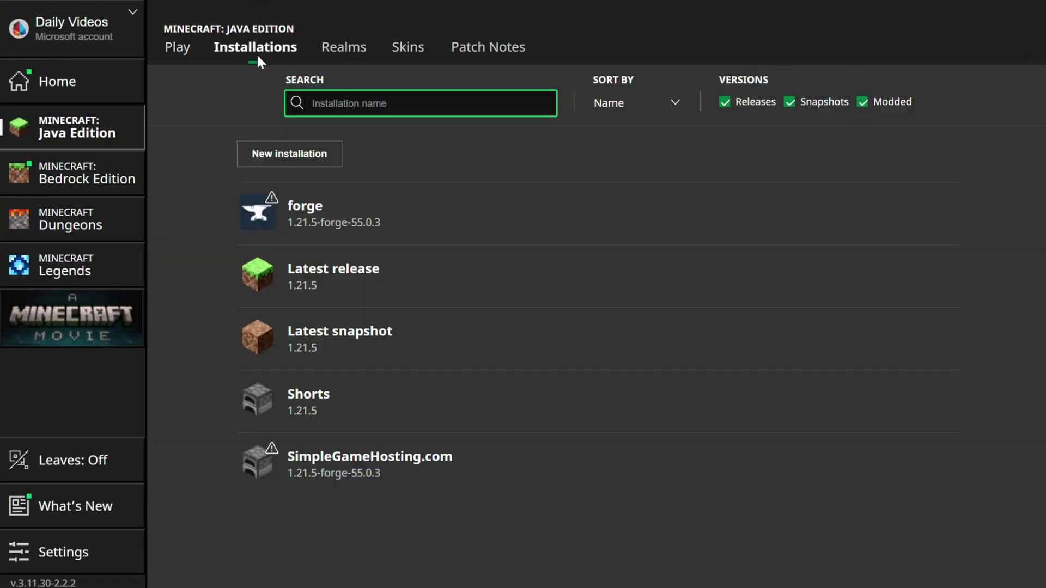
pyautogui.click(861, 465)
pyautogui.press('Escape')
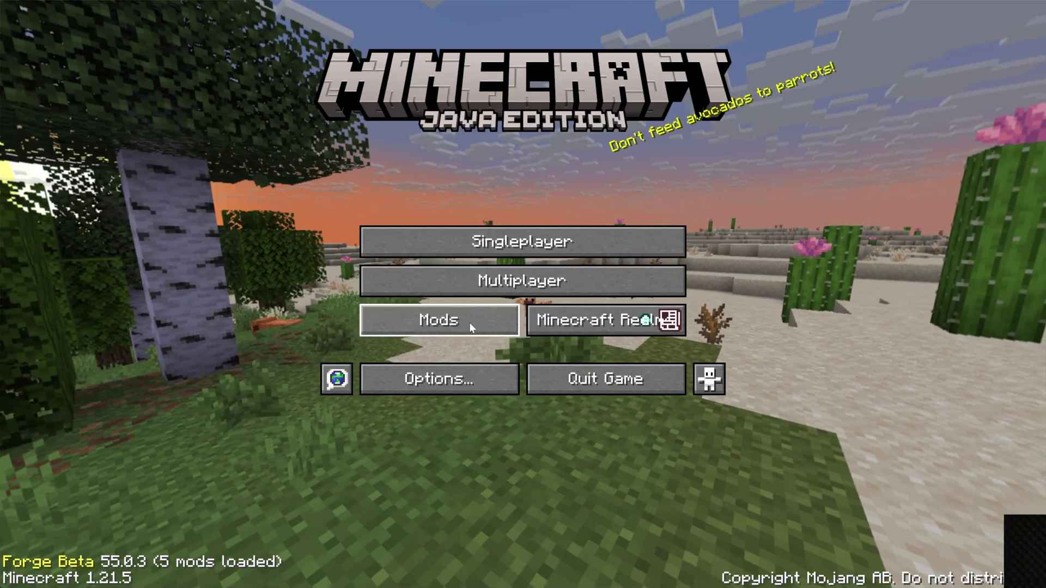
# Check the game's mods list by viewing the Forge, Waystones and Balm entries, and return to the title screen.
pyautogui.click(469, 321)
pyautogui.click(71, 158)
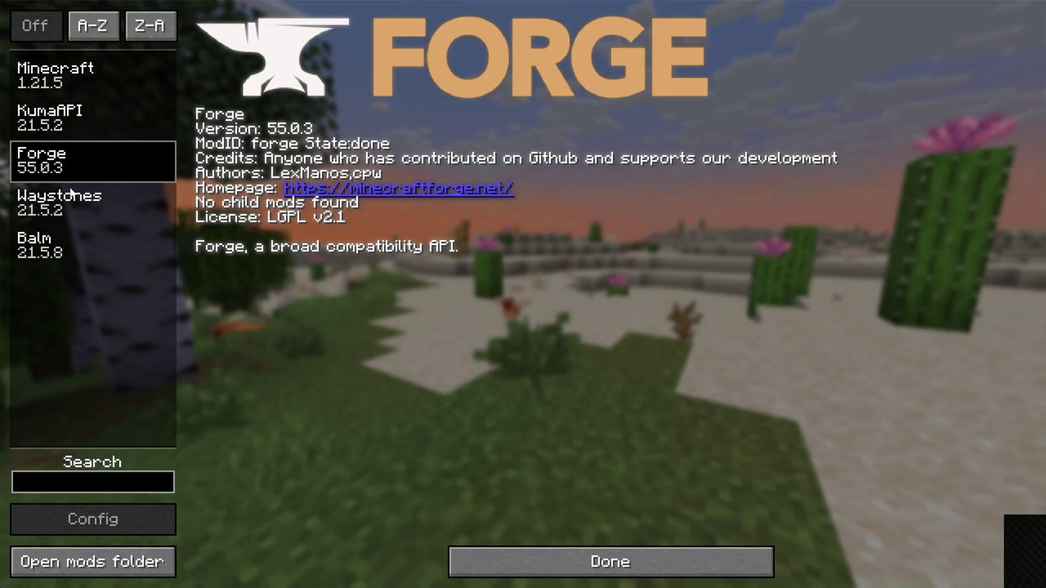
pyautogui.click(64, 202)
pyautogui.click(61, 253)
pyautogui.press('Escape')
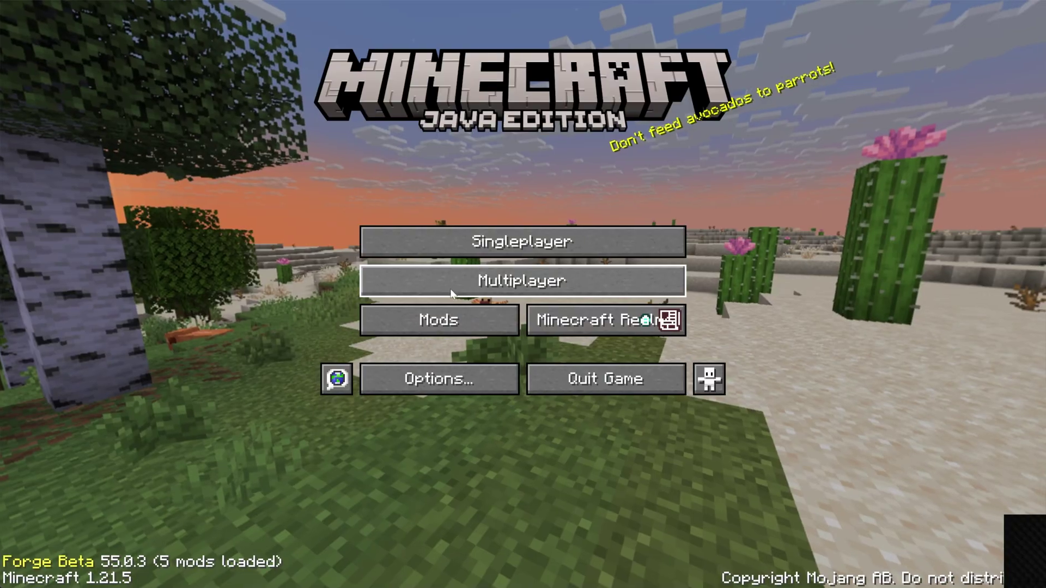
# Load the singleplayer world Waystones (1), creating a backup of it first.
pyautogui.click(506, 240)
pyautogui.click(472, 119)
pyautogui.click(472, 118)
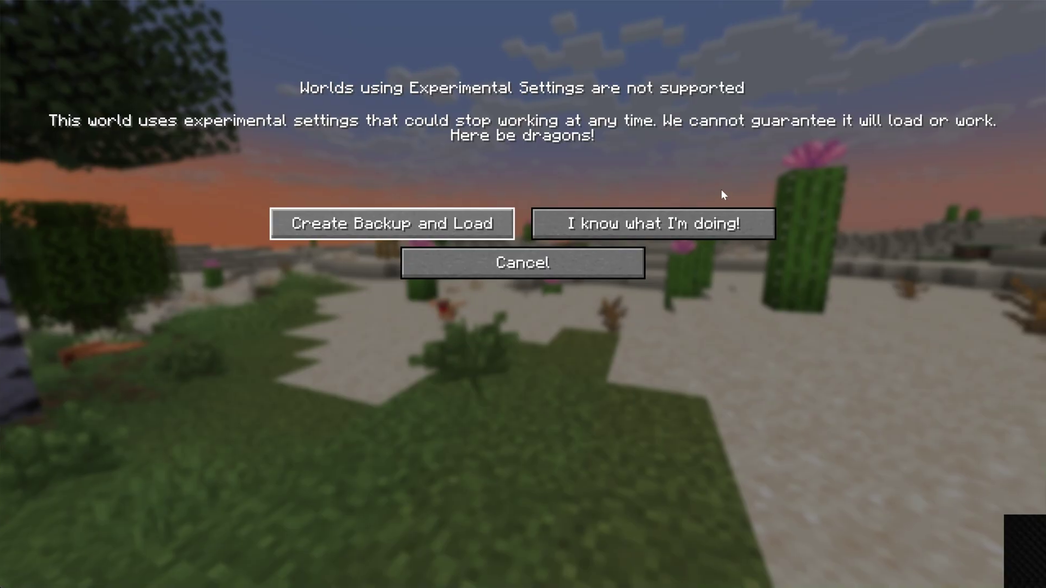
pyautogui.press('Return')
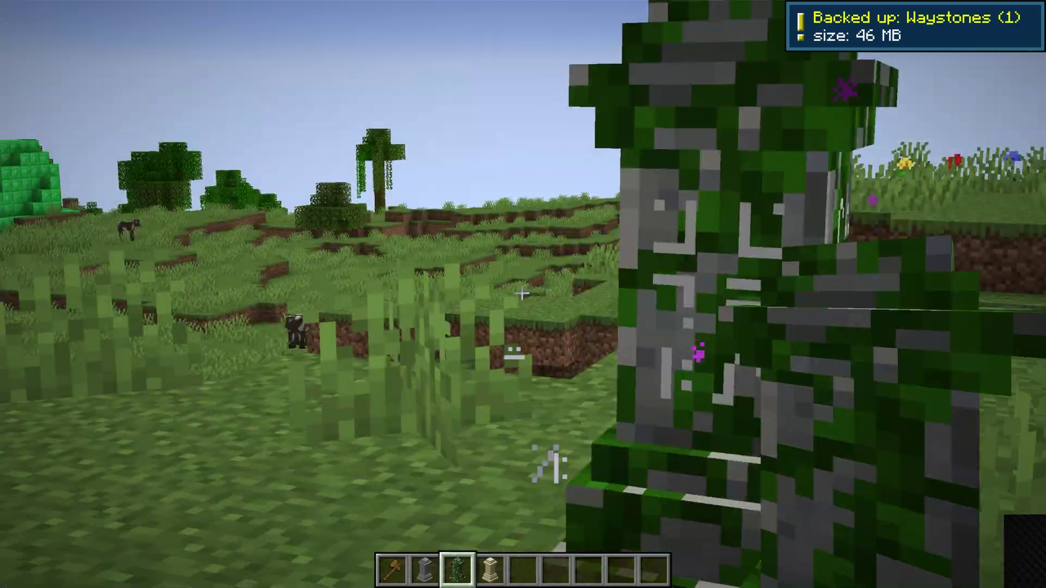
# Use the mossy waystone to teleport to the first asdfasdf destination in its list.
pyautogui.rightClick(524, 294)
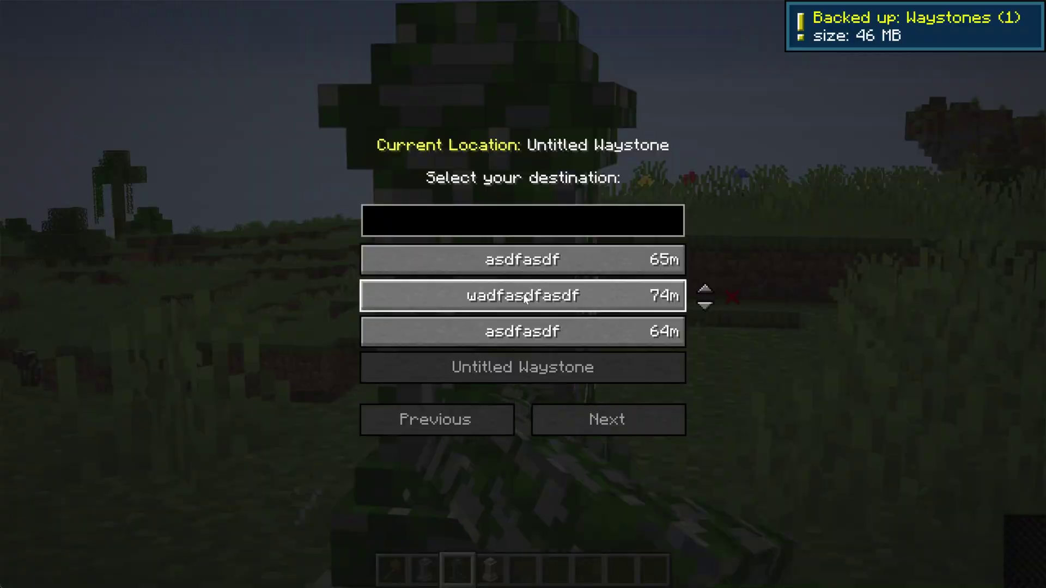
pyautogui.click(556, 261)
# Set the field of view to Normal in the game options and return to the world.
pyautogui.press('Escape')
pyautogui.click(479, 284)
pyautogui.moveTo(400, 71)
pyautogui.mouseDown()
pyautogui.moveTo(438, 78)
pyautogui.moveTo(398, 71)
pyautogui.mouseUp()
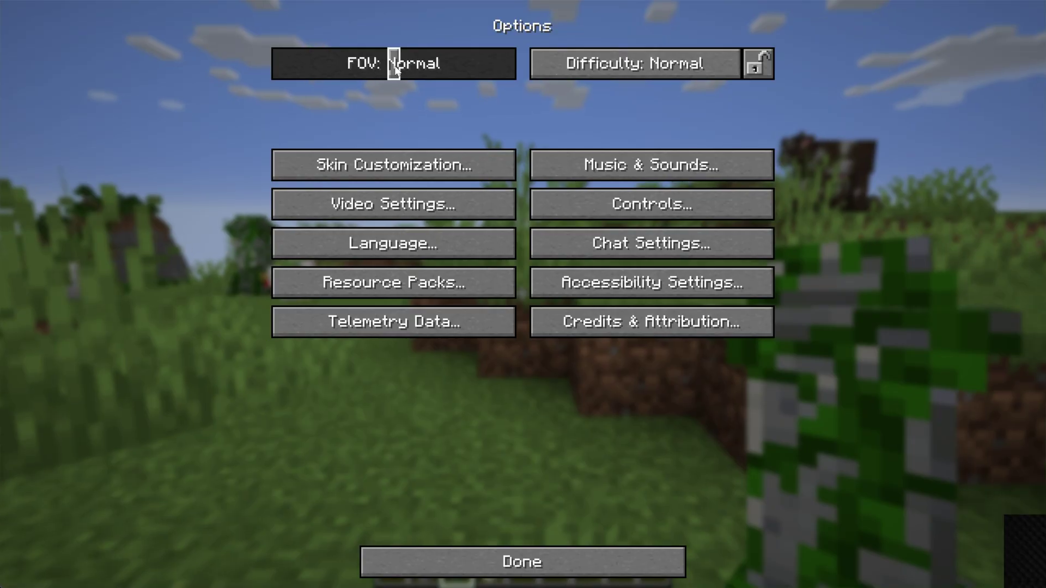
pyautogui.press('Escape')
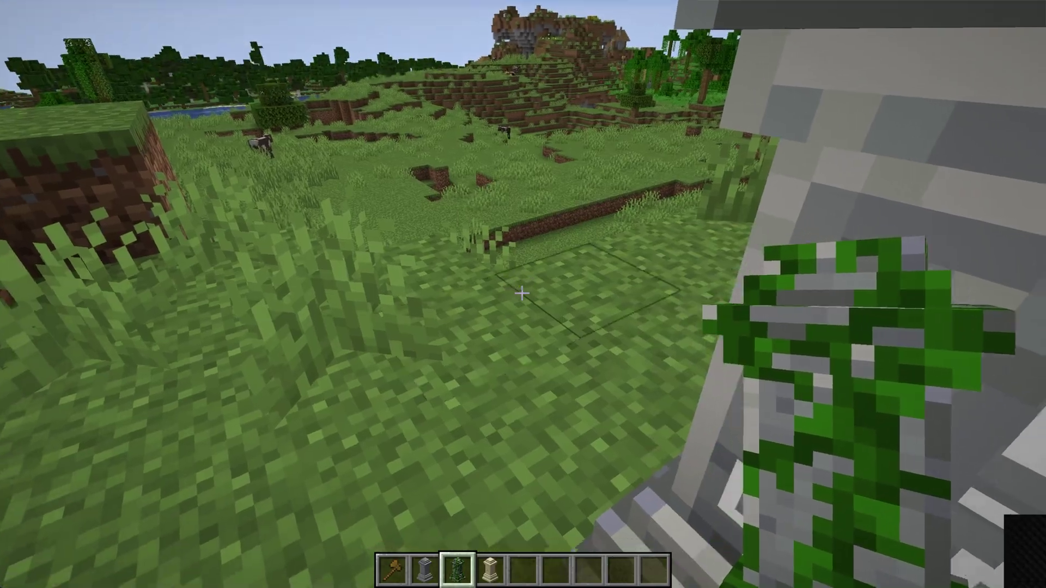
# Teleport back and forth between the asdfasdf waystone and the mossy Untitled Waystone, switching to an empty hotbar slot along the way.
pyautogui.rightClick(523, 294)
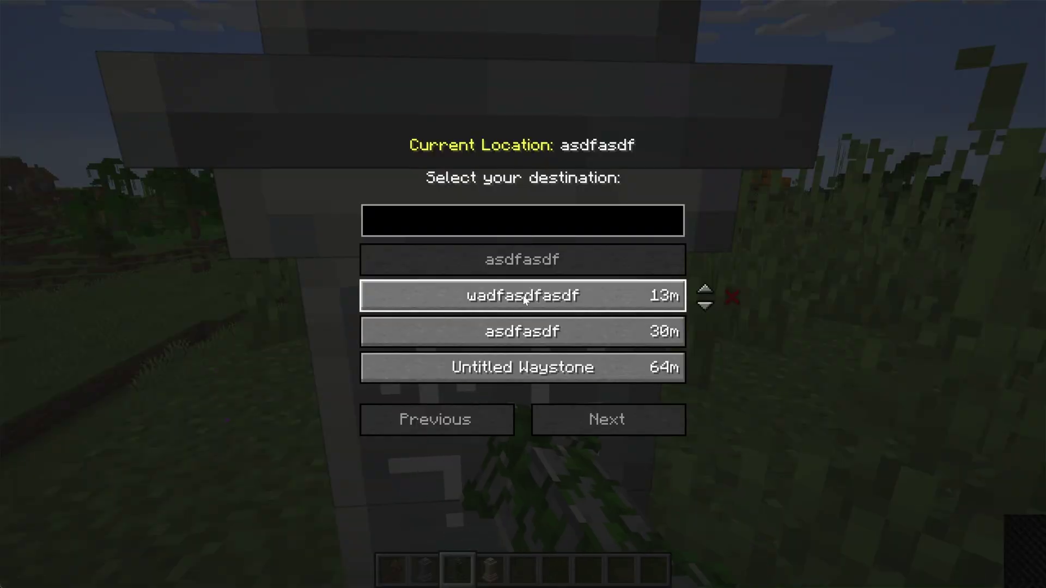
pyautogui.click(523, 295)
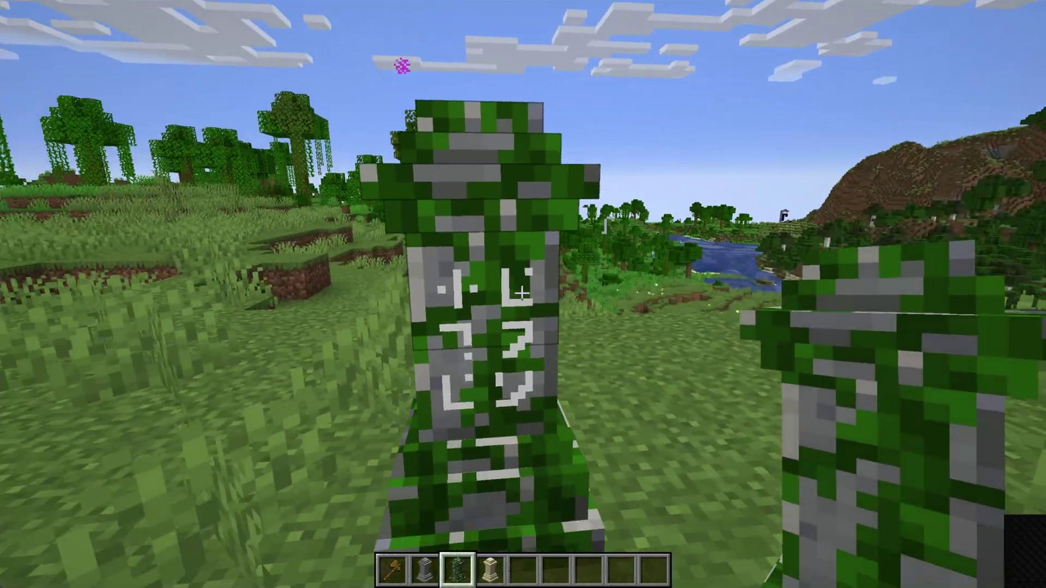
pyautogui.rightClick(523, 294)
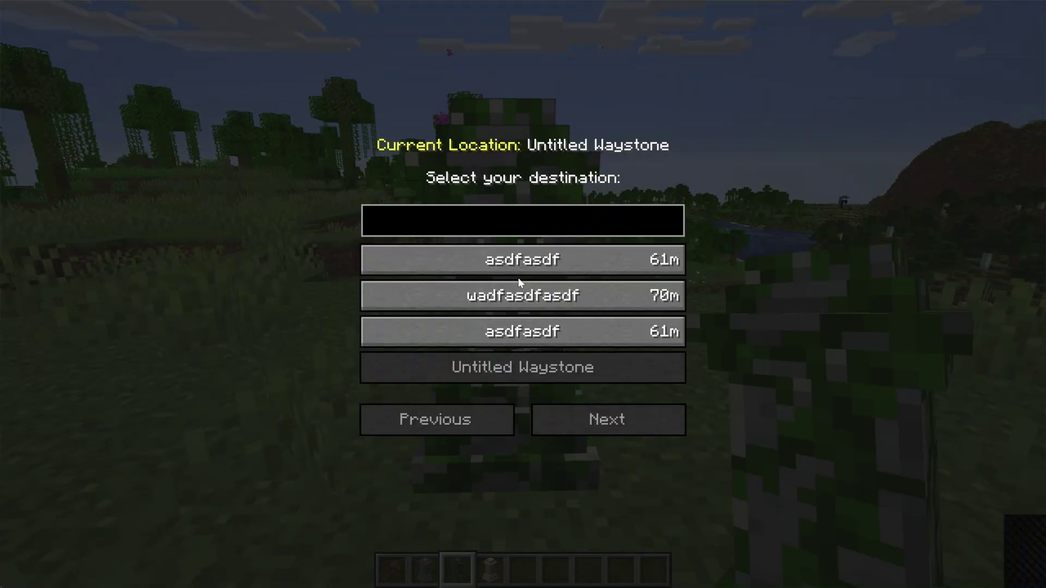
pyautogui.click(518, 281)
pyautogui.scroll(-1, 523, 294)
pyautogui.scroll(-1, 523, 294)
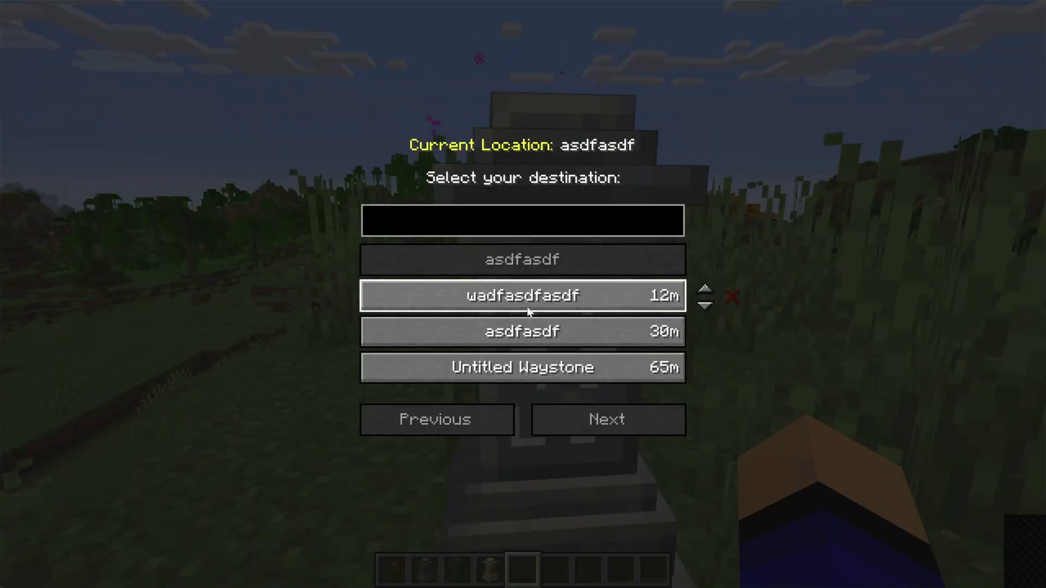
pyautogui.click(527, 310)
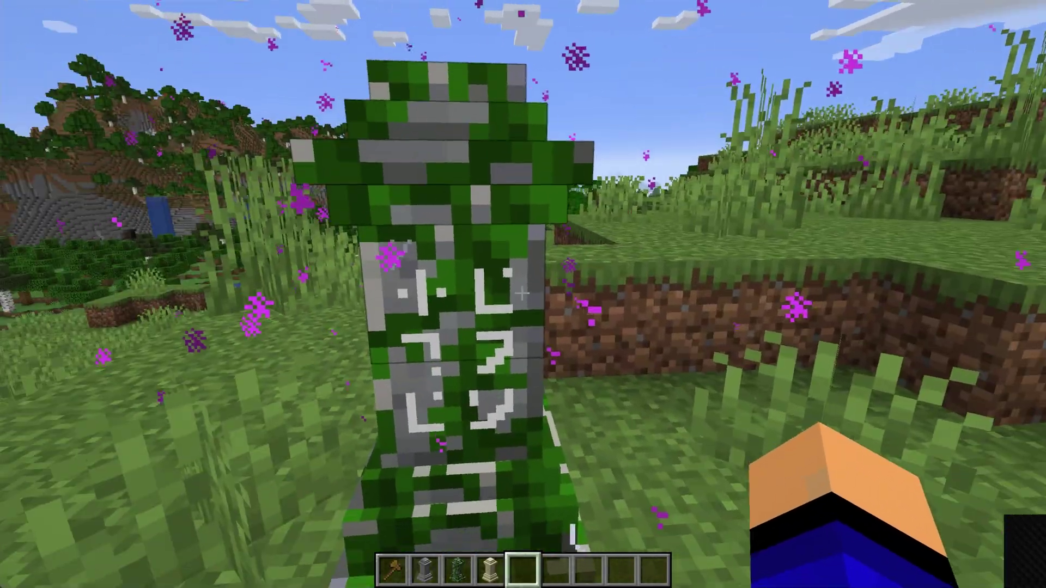
pyautogui.rightClick(523, 294)
pyautogui.click(510, 331)
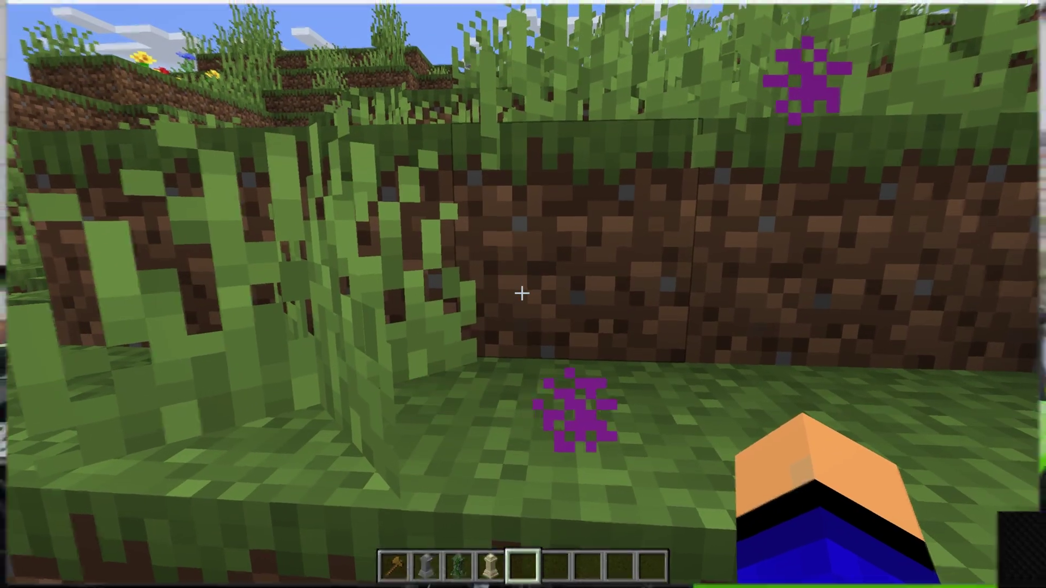
# Switch to Chrome, look over the YouTube page for How to Fix Broken Minecraft Mods, and return to Minecraft.
pyautogui.press('super')
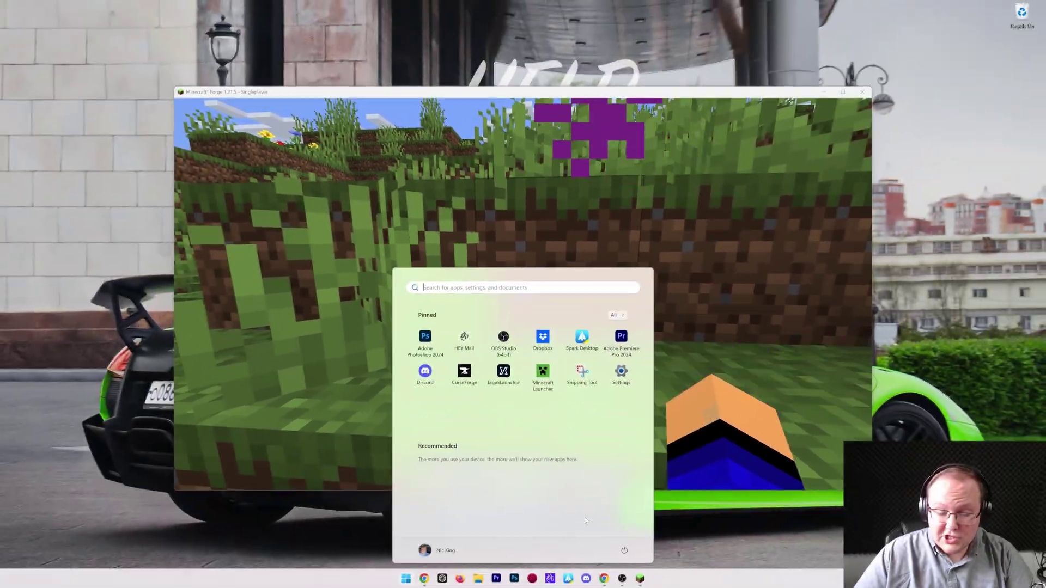
pyautogui.click(604, 579)
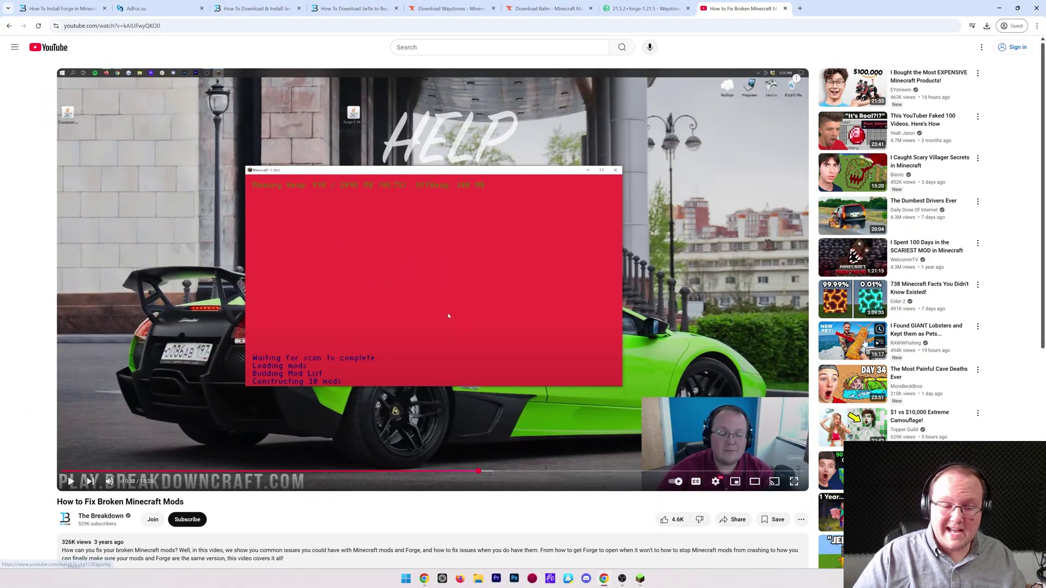
pyautogui.scroll(-2, 865, 343)
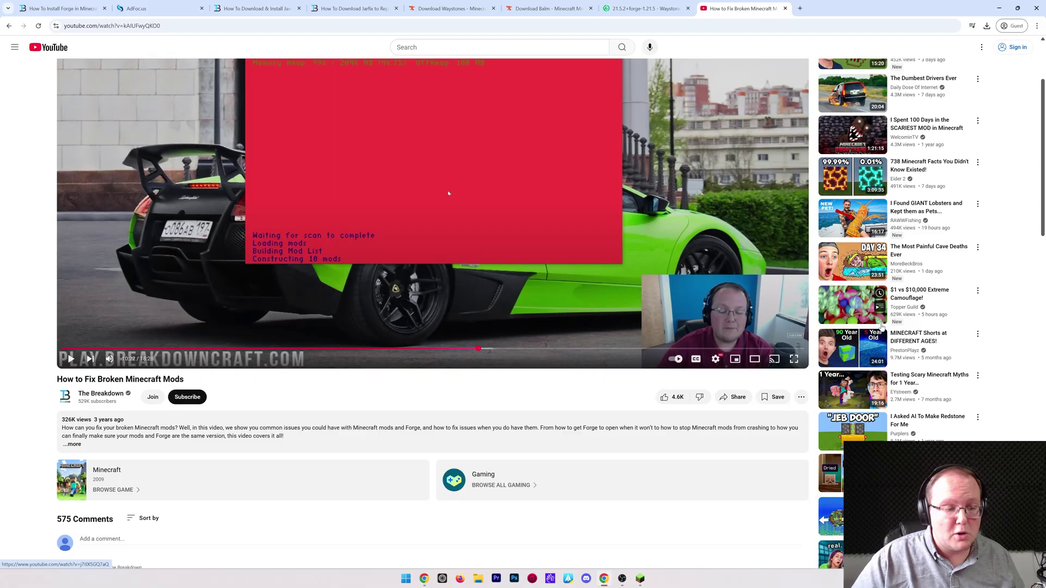
pyautogui.scroll(2, 883, 325)
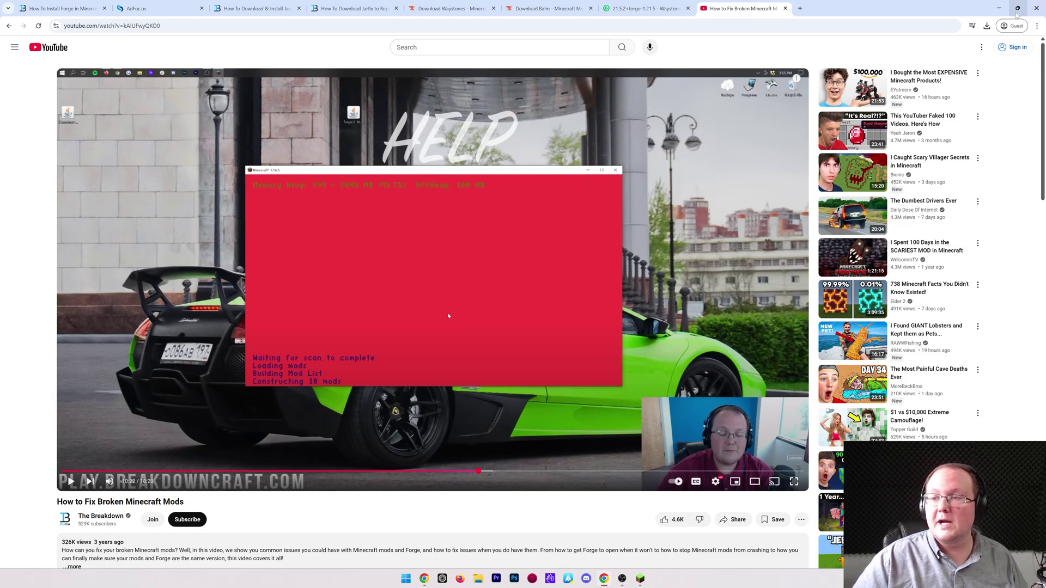
pyautogui.click(1000, 9)
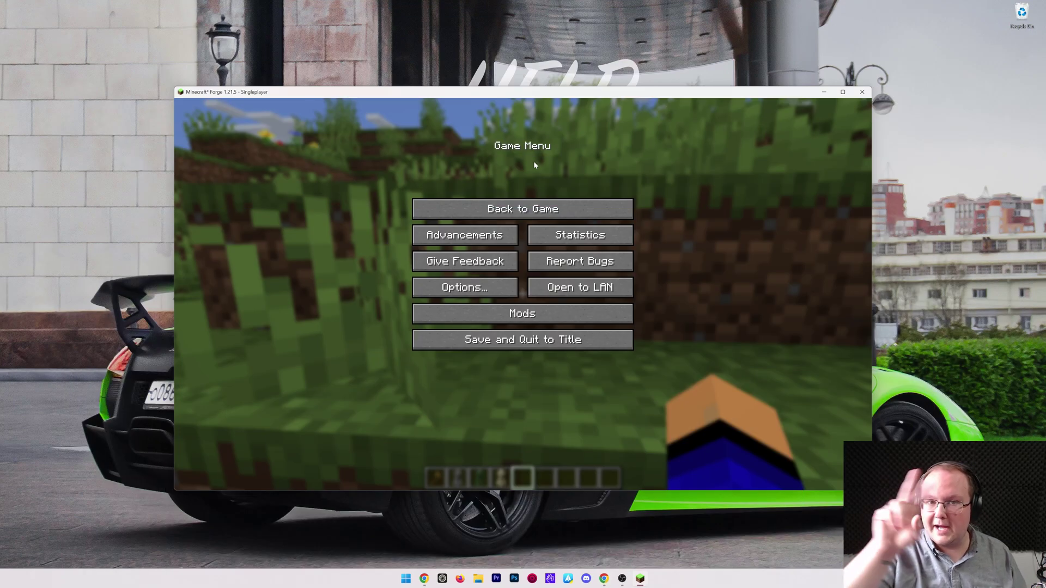